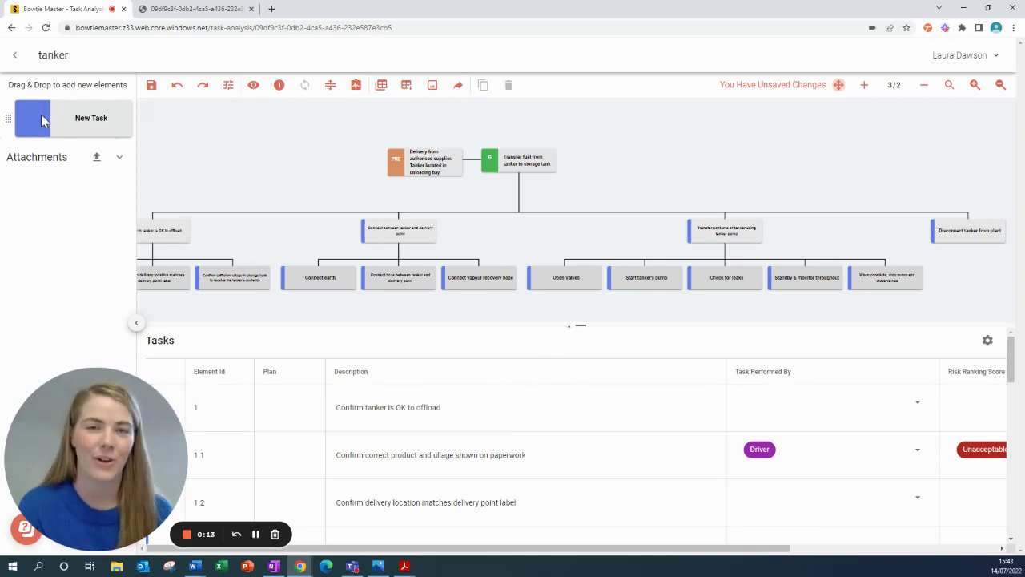
- Add a new top-level task under the "Transfer fuel from tanker to storage tank" goal and give it one subtask
drag(43, 121, 580, 198)
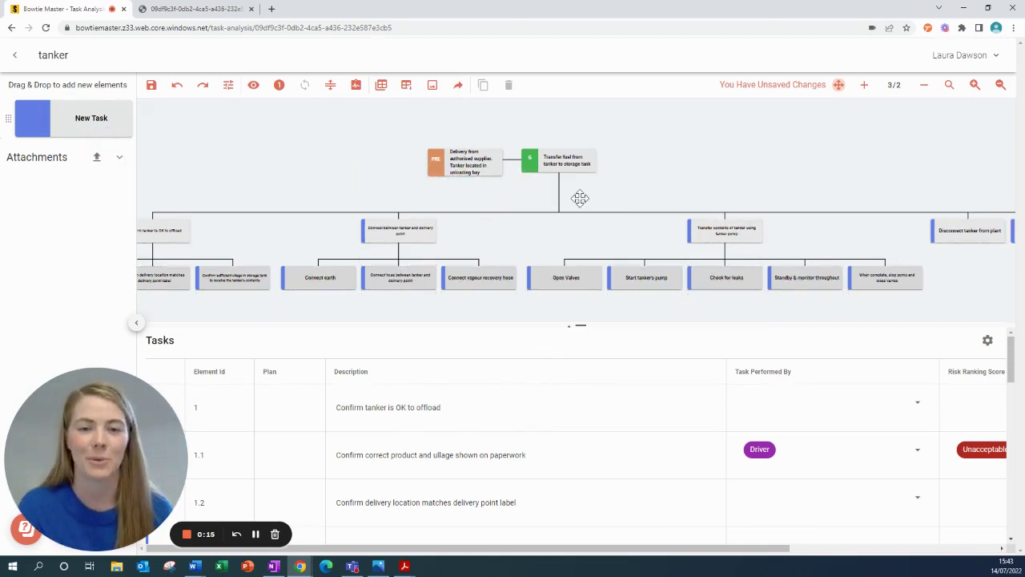
drag(885, 170, 435, 167)
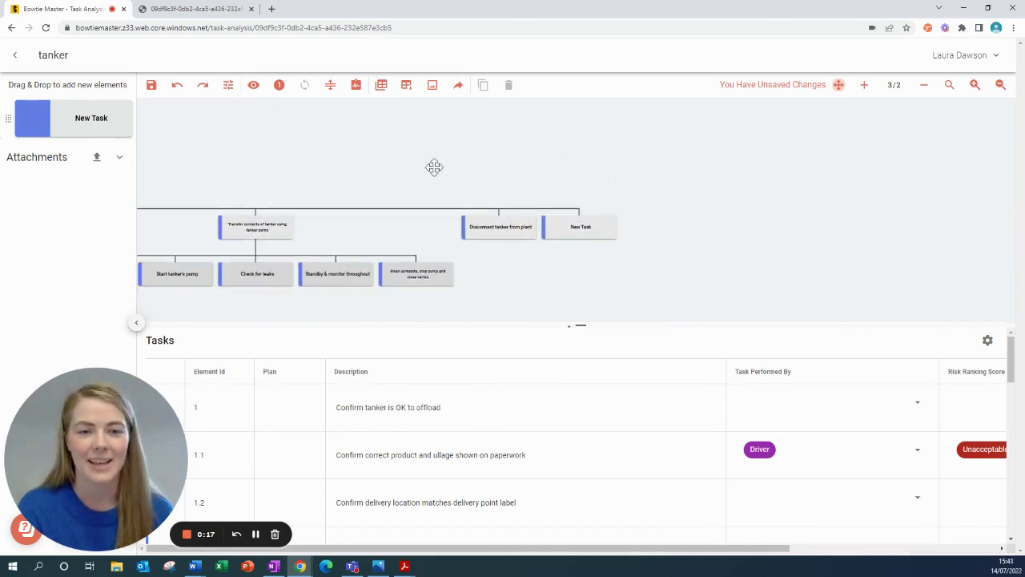
click(589, 226)
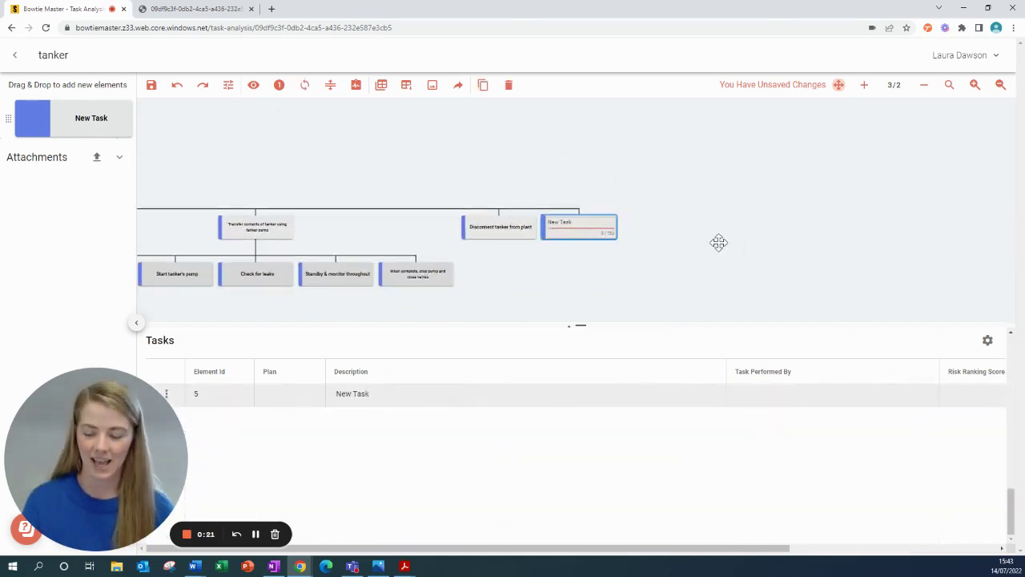
key(Tab)
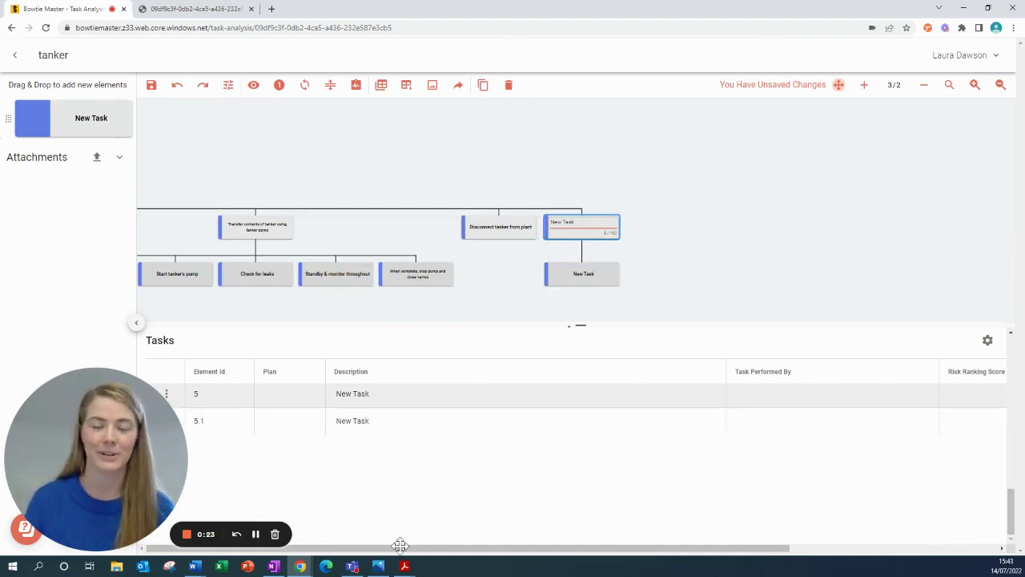
- Add two child tasks under subtask 5.1, one in the diagram and one from its row in the task table
drag(31, 126, 565, 280)
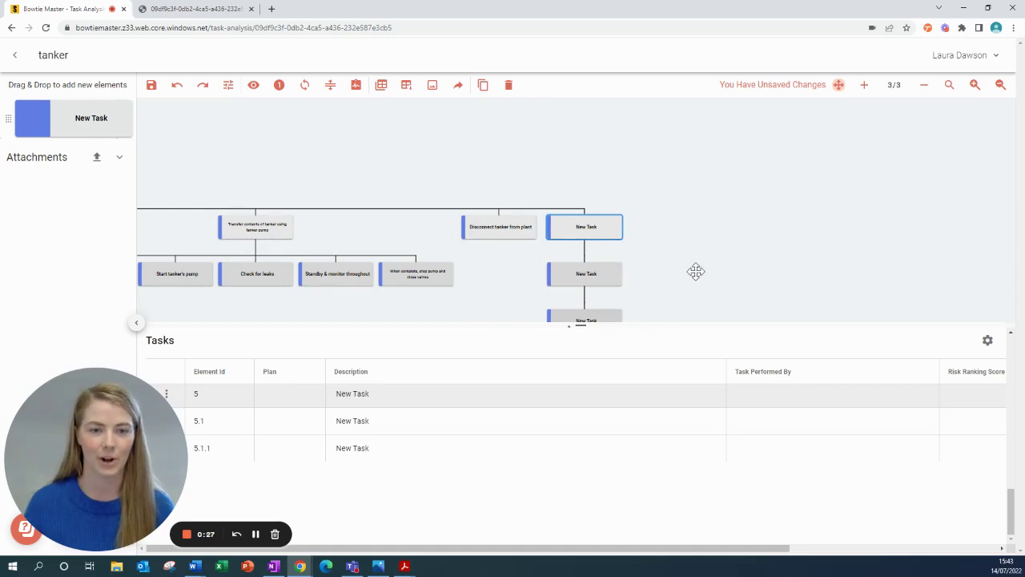
drag(697, 272, 718, 191)
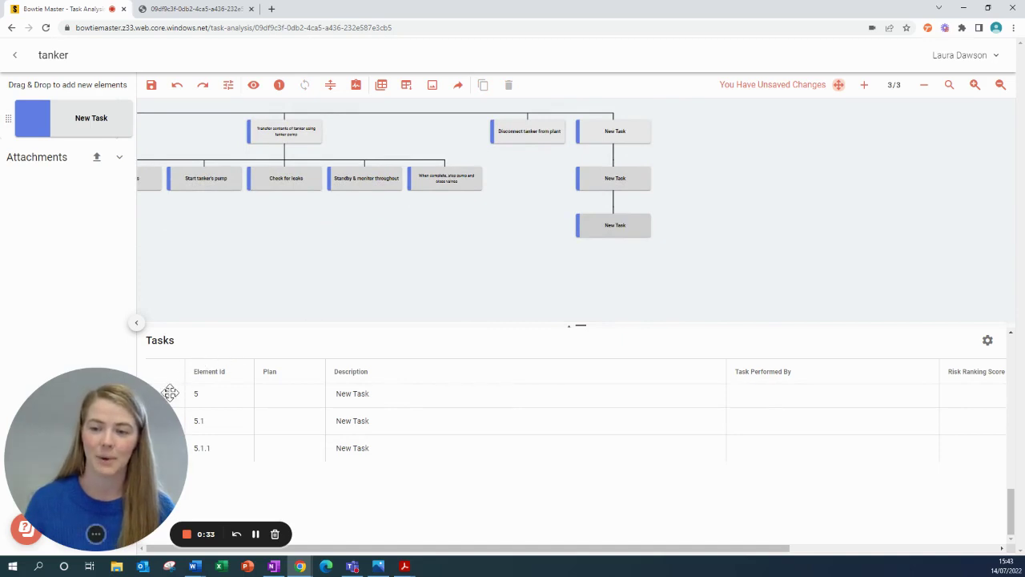
drag(142, 420, 142, 204)
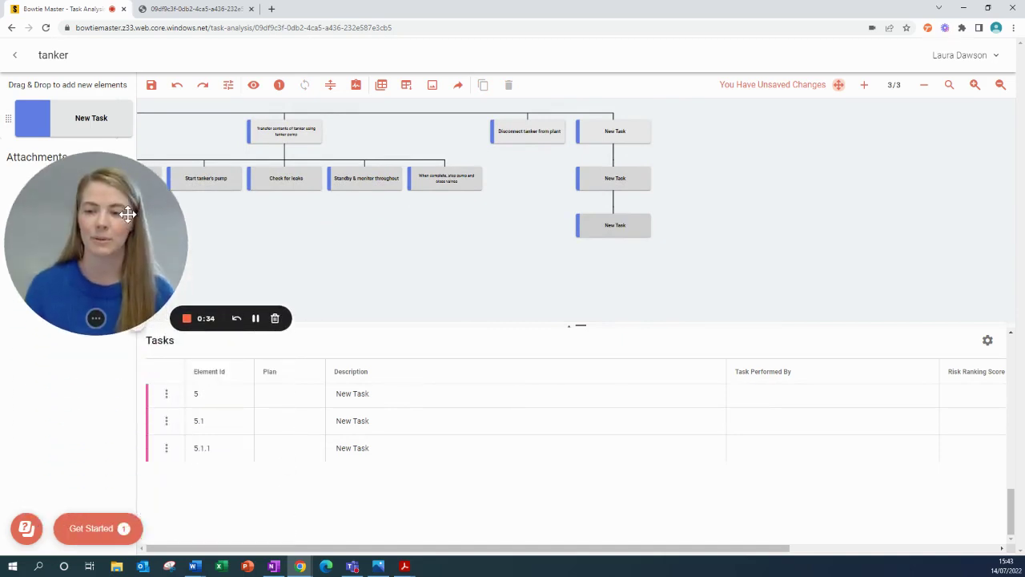
click(165, 421)
click(195, 446)
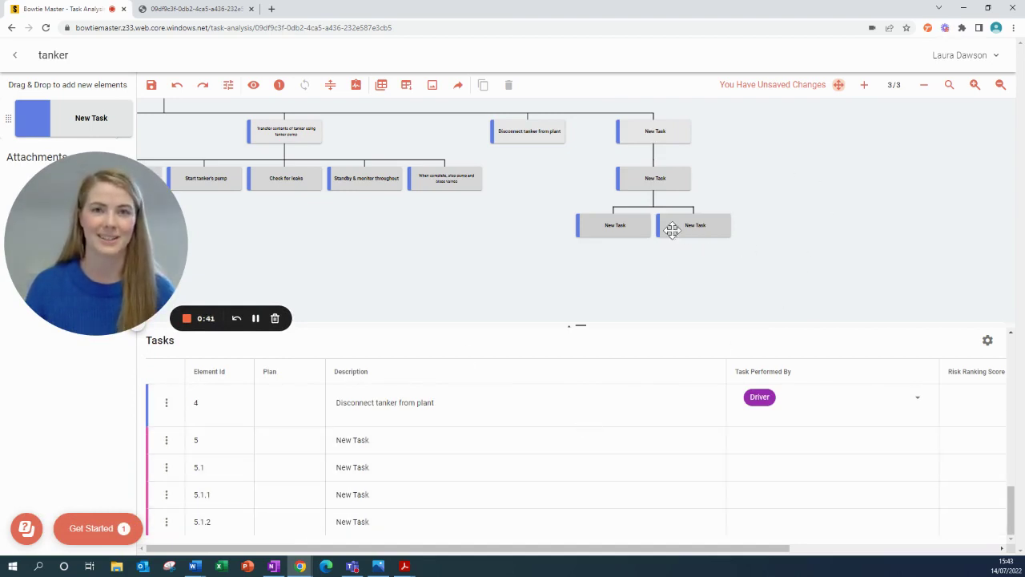
- Change the description of task 5 to "Edit the name" in the task table
drag(115, 218, 114, 434)
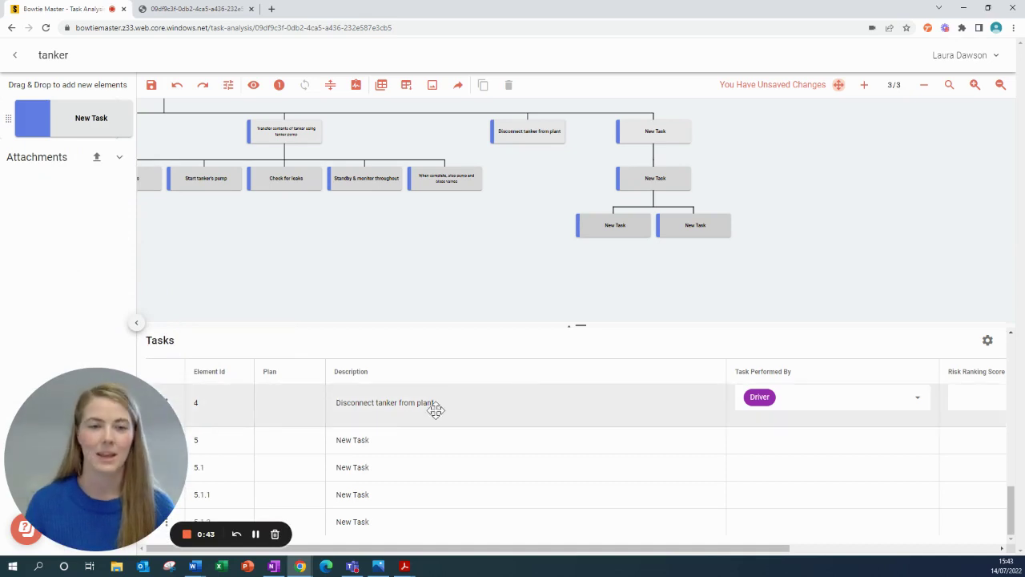
click(355, 440)
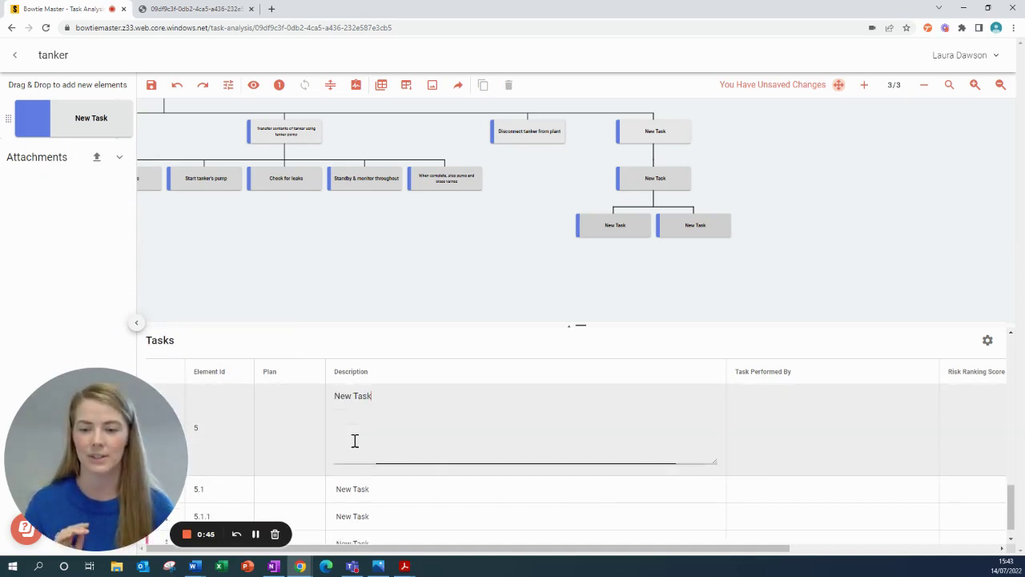
drag(380, 412, 316, 407)
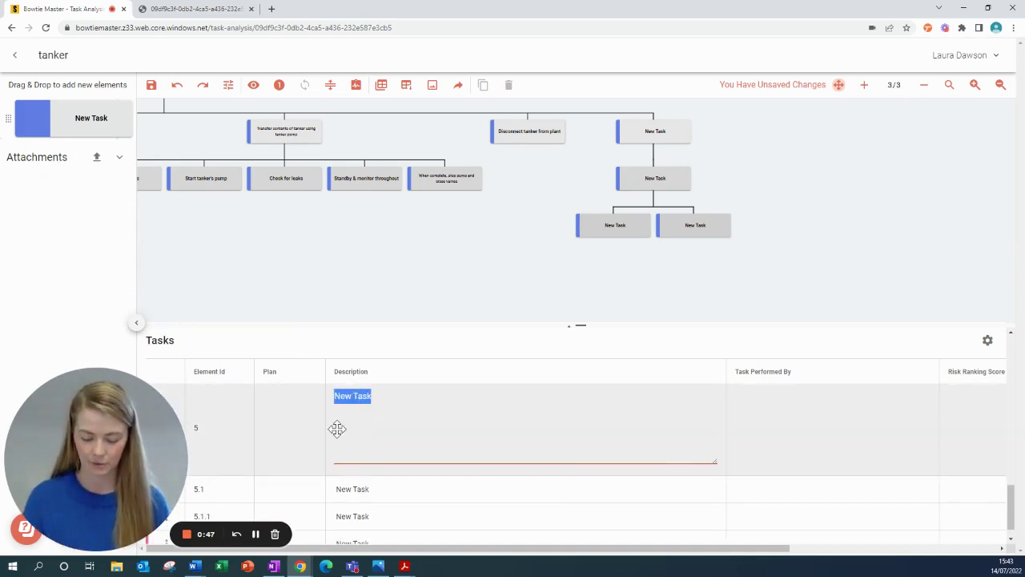
text(Edit the name)
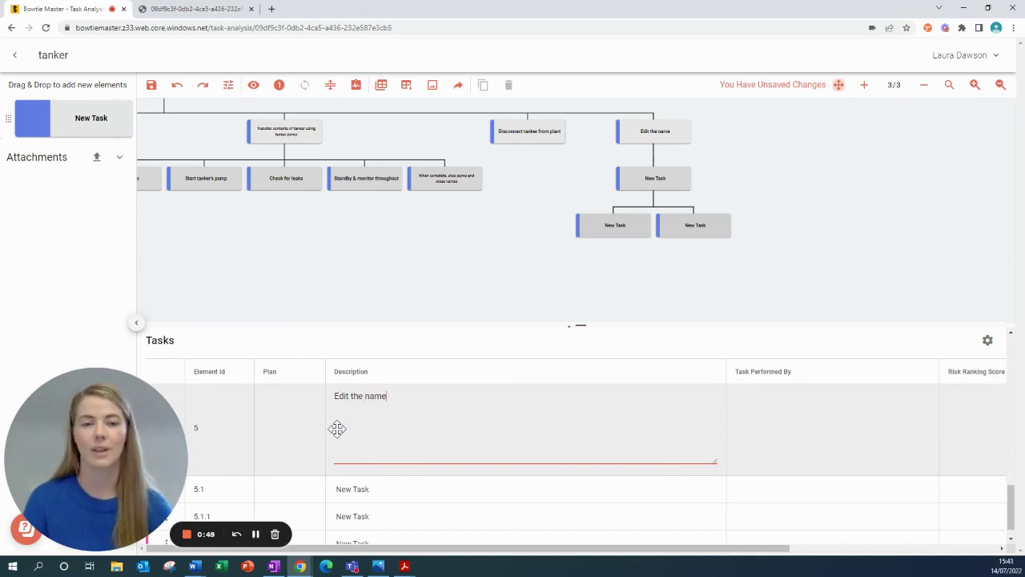
click(404, 293)
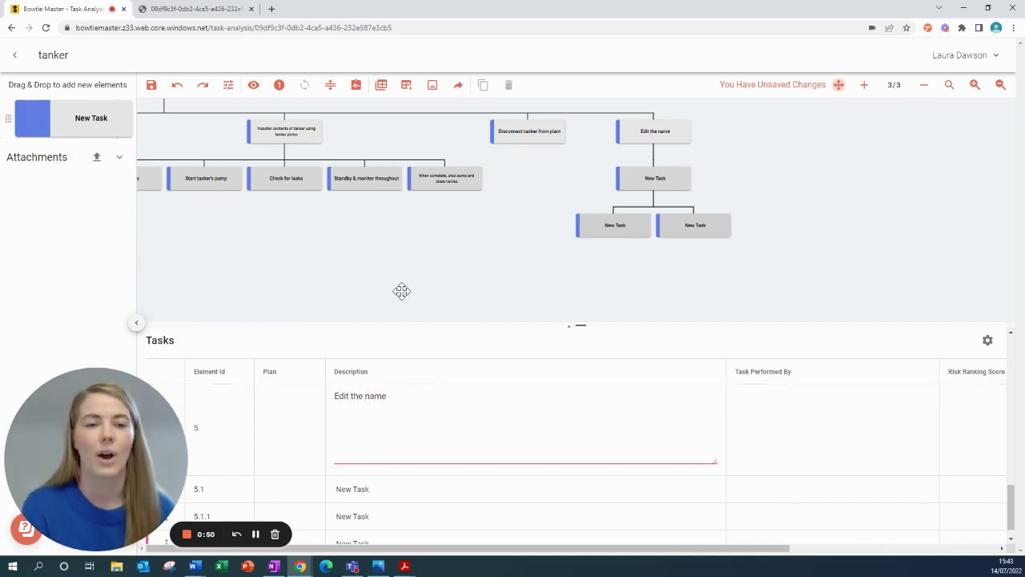
- Open the name of subtask 5.1 for editing in the diagram, and save the task analysis
click(647, 178)
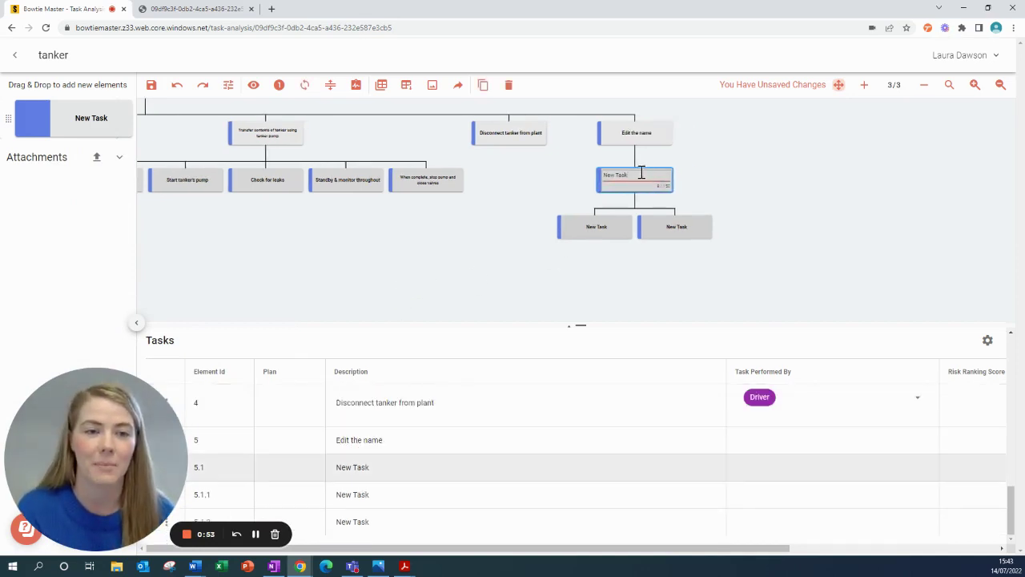
click(632, 173)
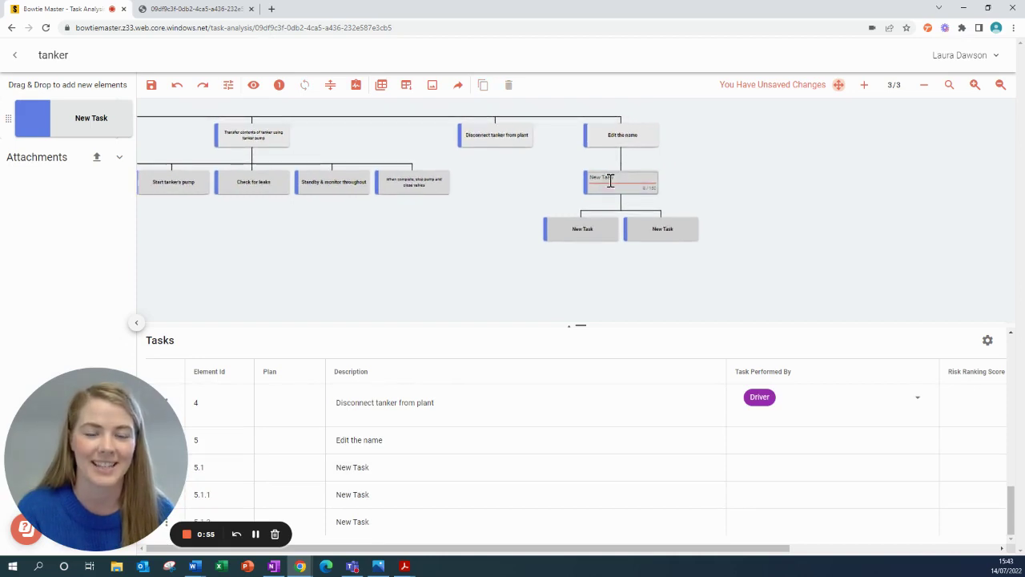
drag(467, 231, 773, 279)
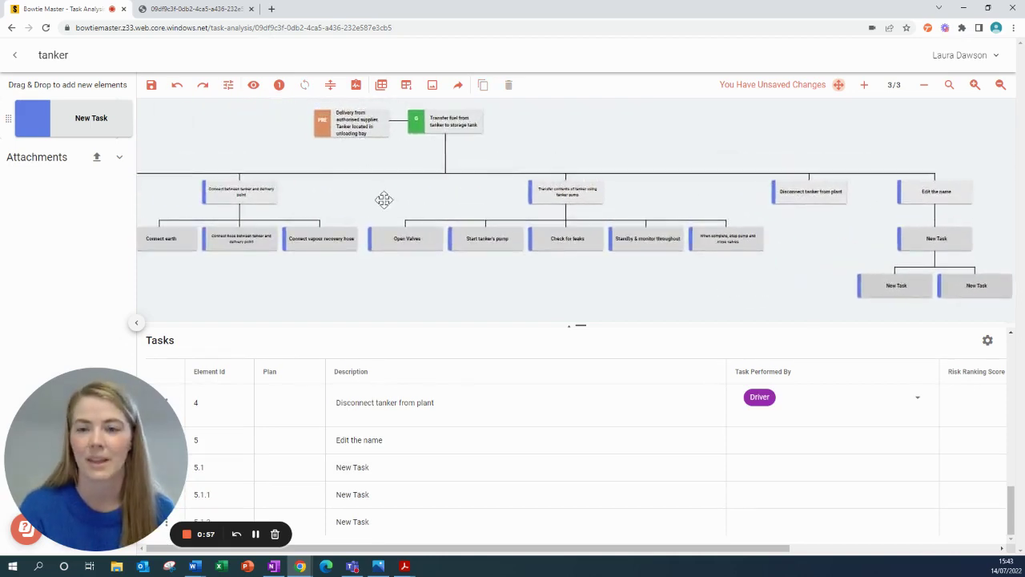
drag(385, 200, 451, 223)
click(151, 85)
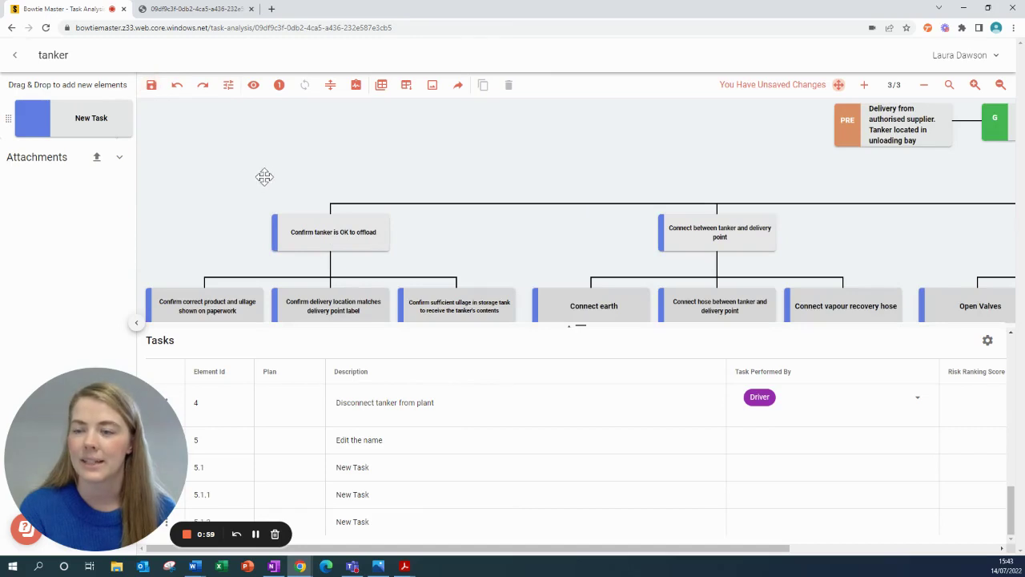
- Review the task analysis settings fields and the form for adding a new item, and save the settings without adding one
click(228, 87)
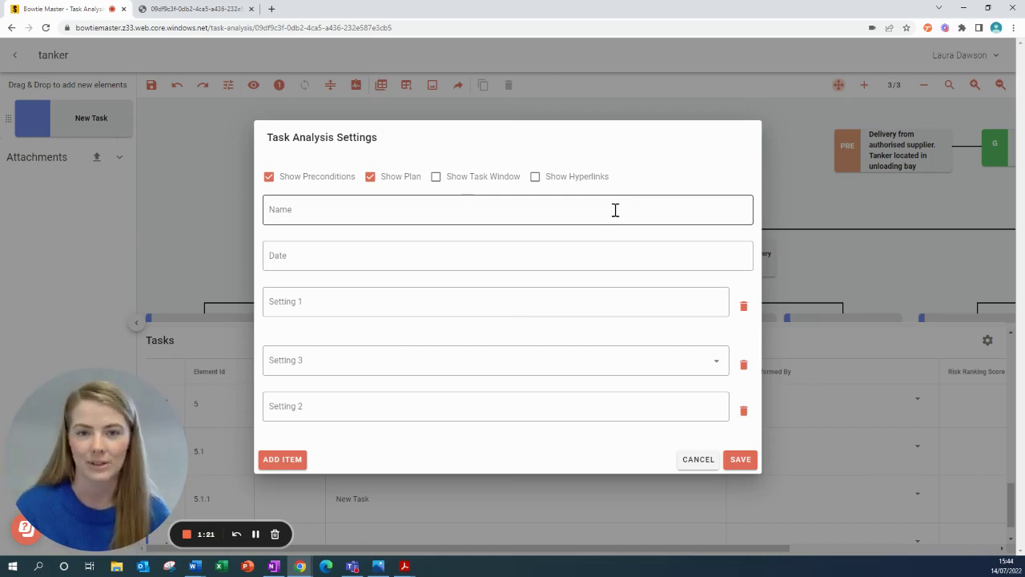
click(296, 210)
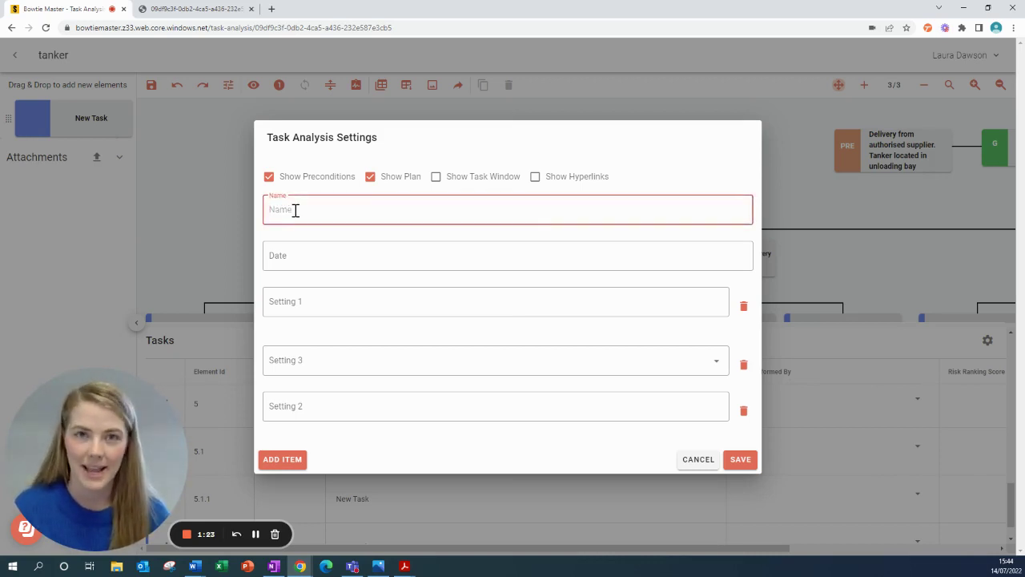
click(291, 265)
click(507, 301)
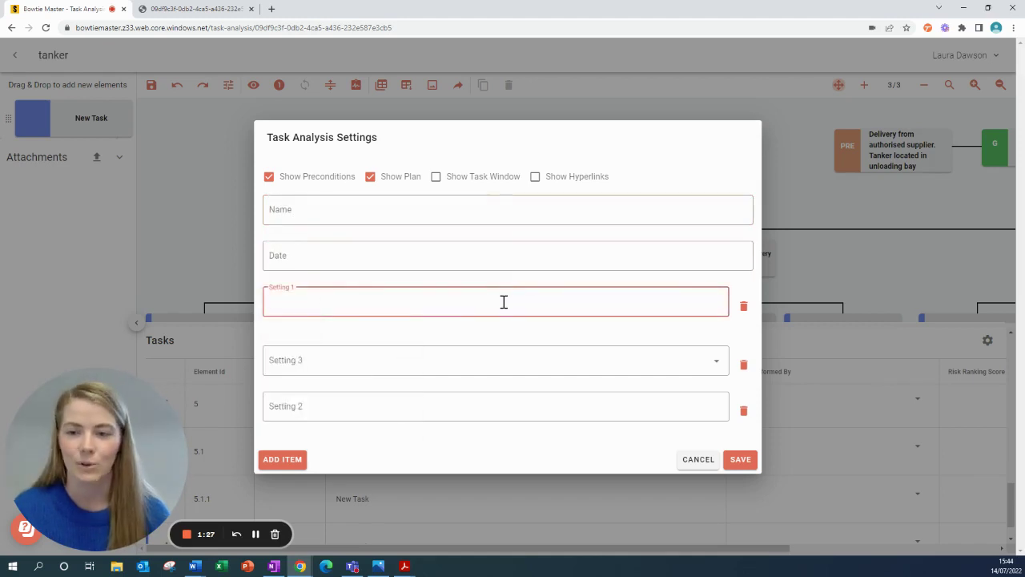
click(282, 462)
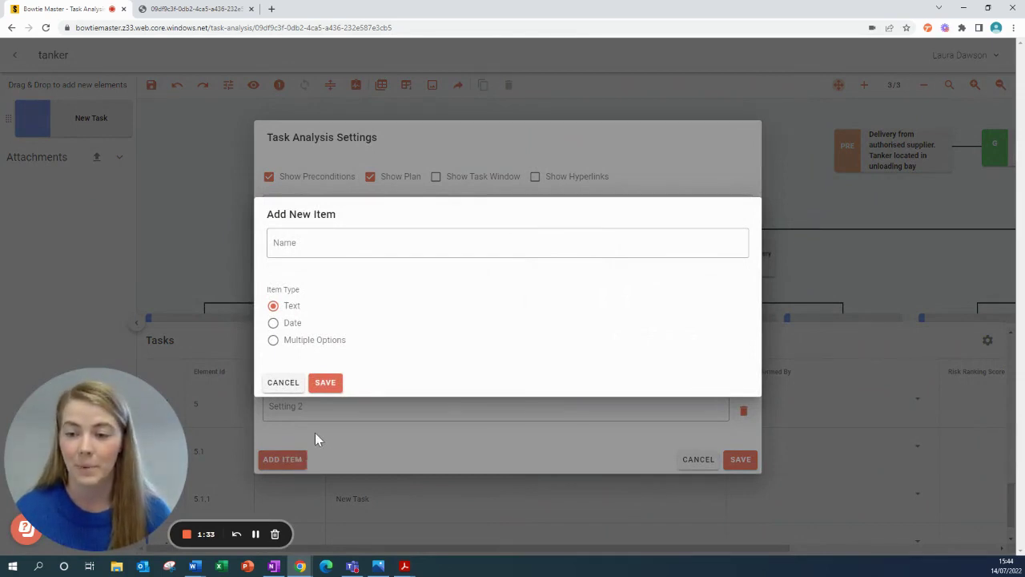
click(292, 240)
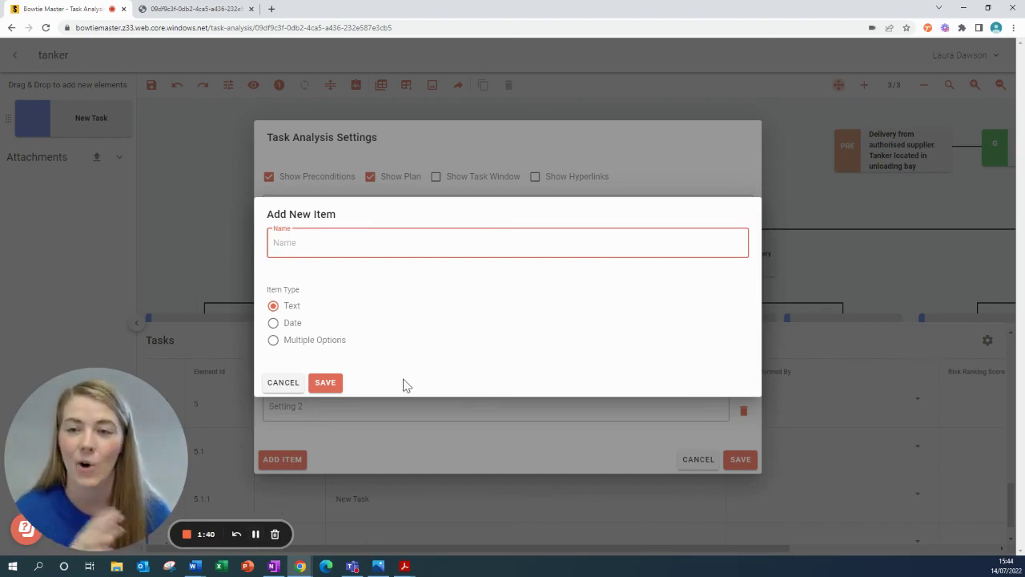
click(289, 388)
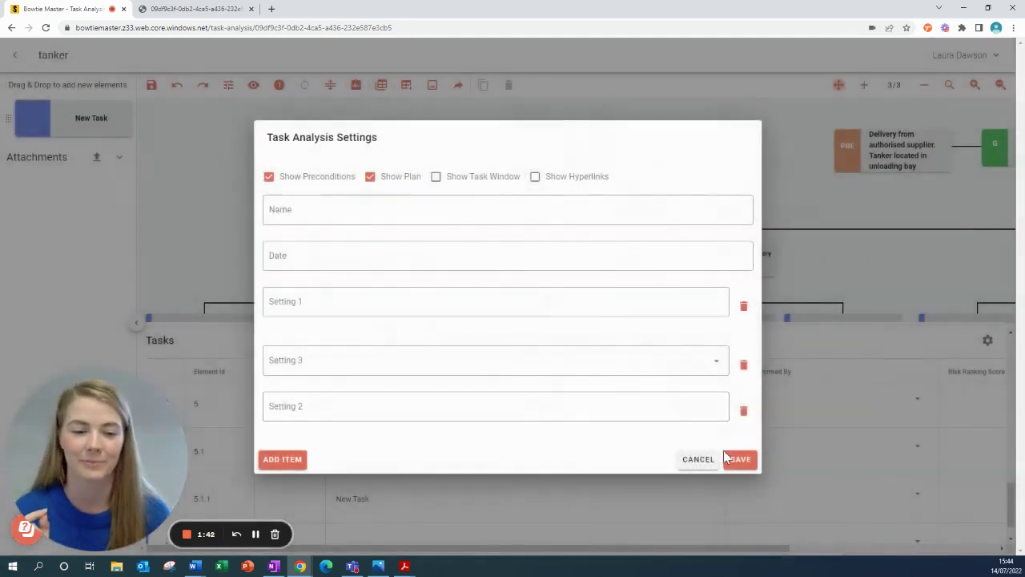
click(731, 462)
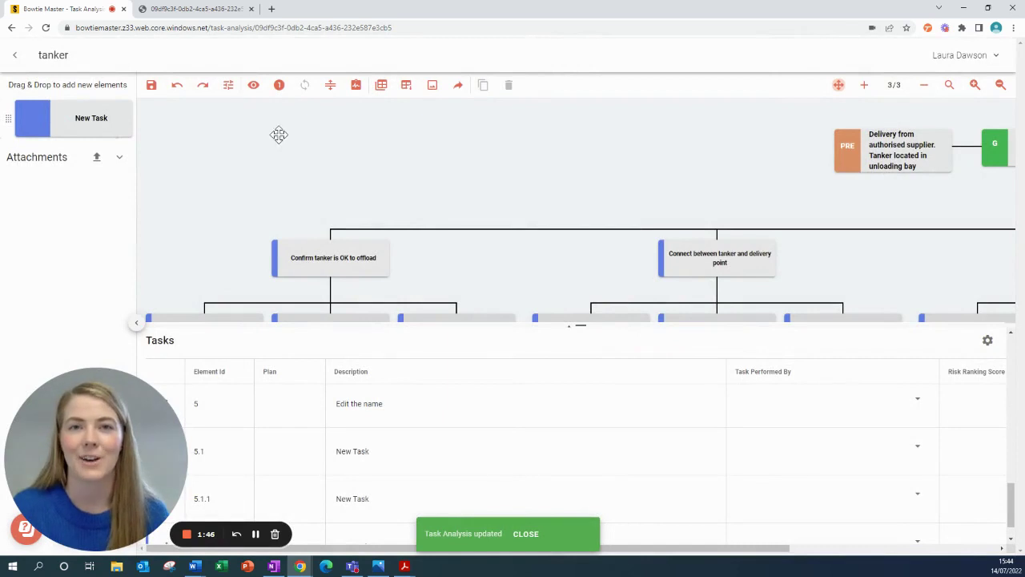
- Show the task numbers on the diagram boxes and hide them again
click(281, 85)
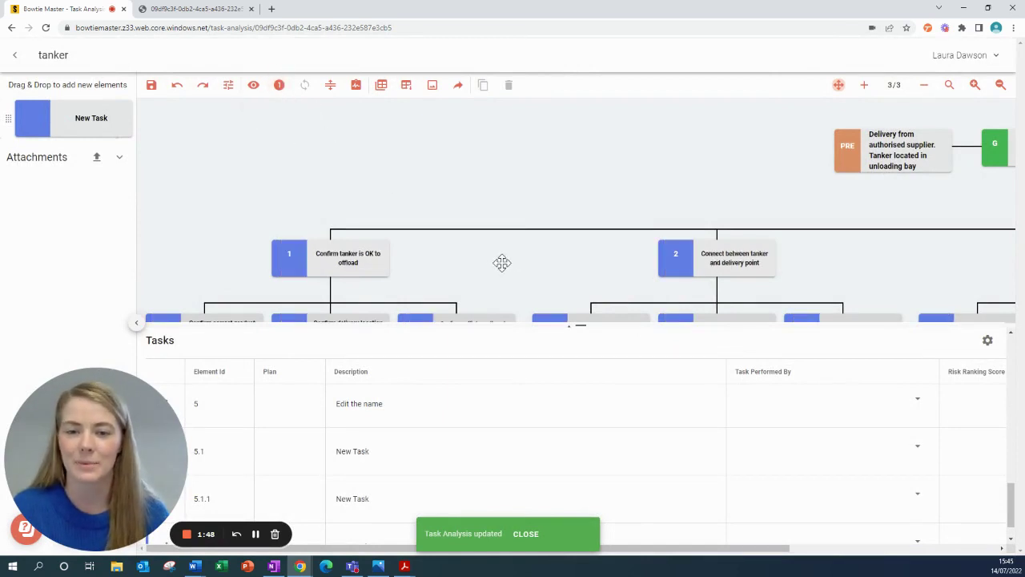
drag(512, 270, 502, 222)
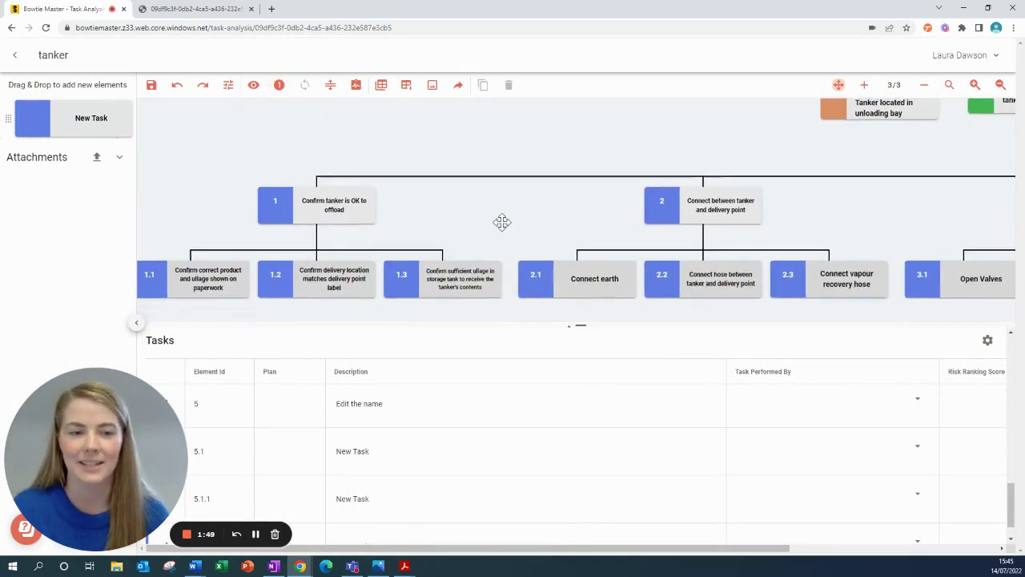
click(278, 85)
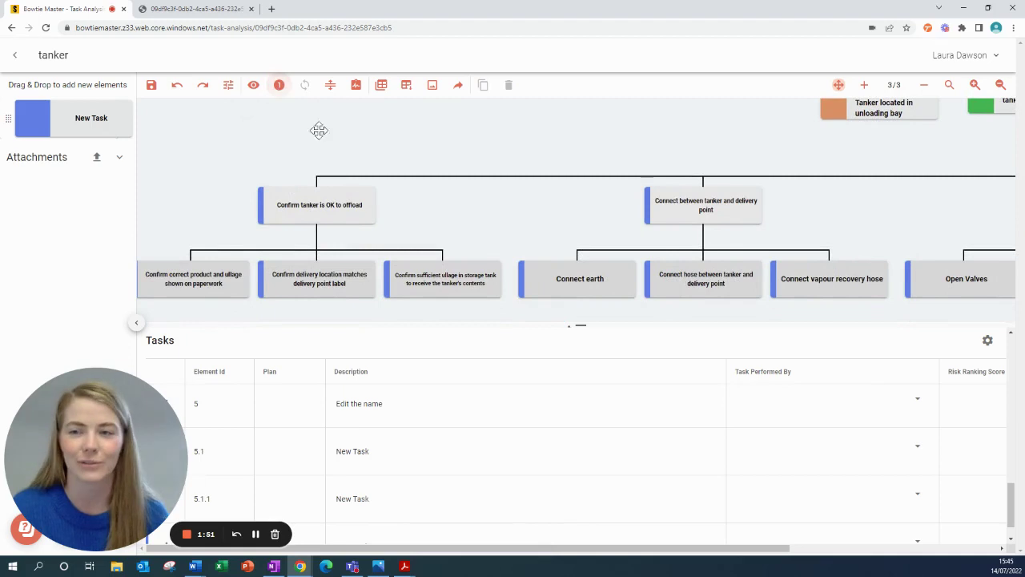
- Hide the lower-level subtasks to view only the top-level tasks in the diagram, and show all levels again
click(254, 87)
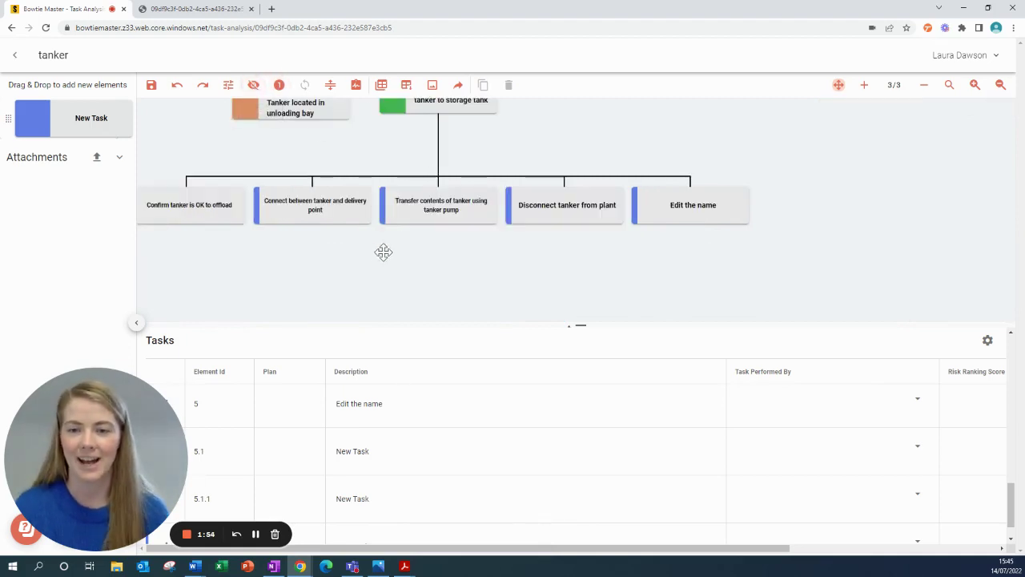
drag(382, 252, 450, 304)
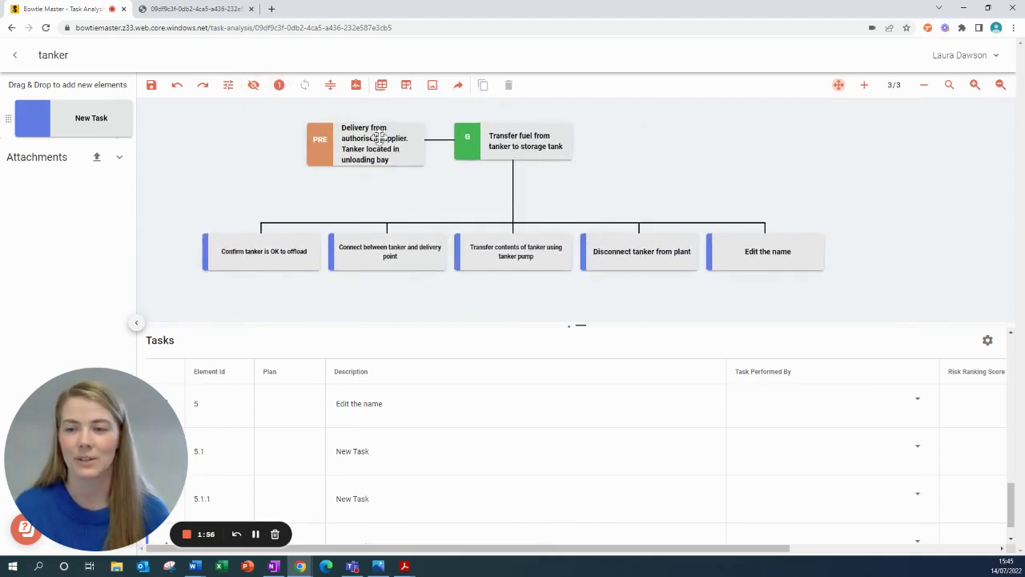
click(252, 87)
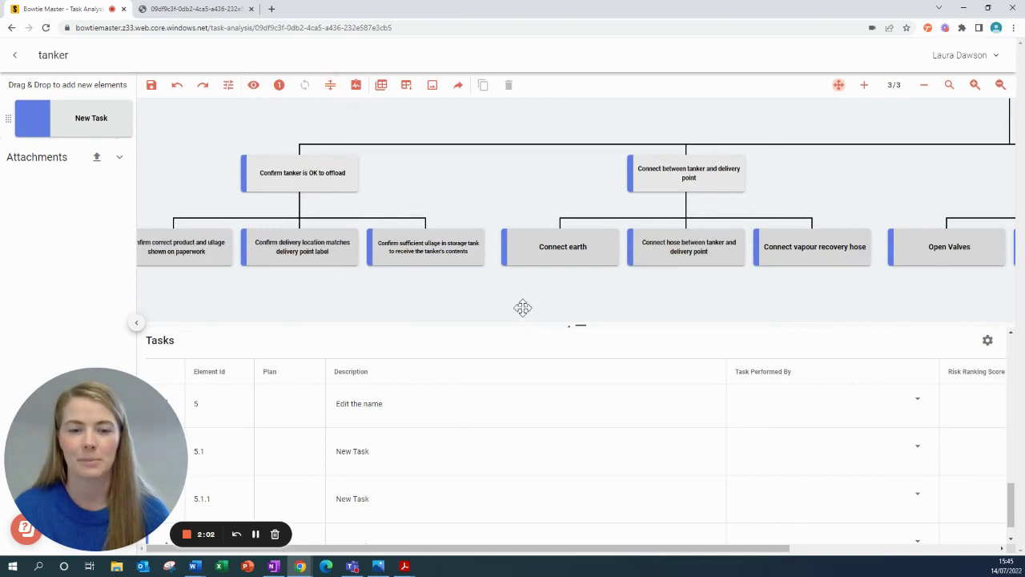
- Enlarge the task table to look at the description of task 3.5, and reset the split between diagram and table
drag(563, 325, 559, 146)
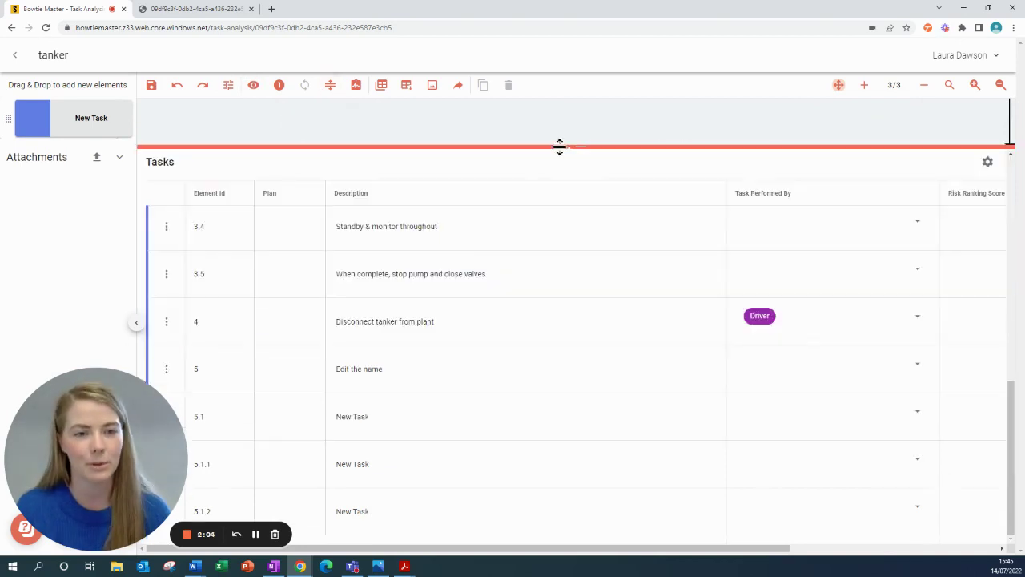
scroll(374, 373, up, 1)
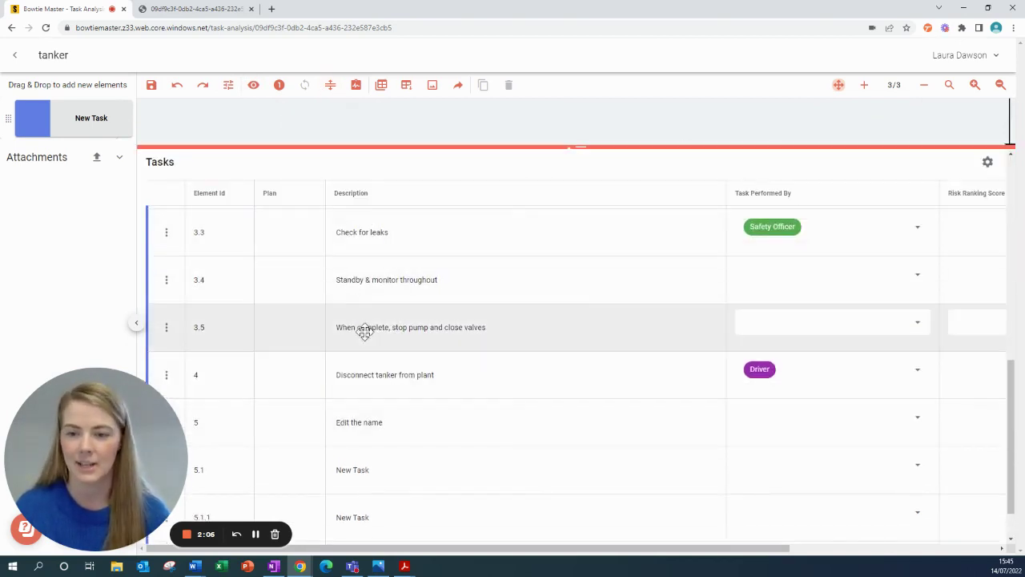
click(368, 329)
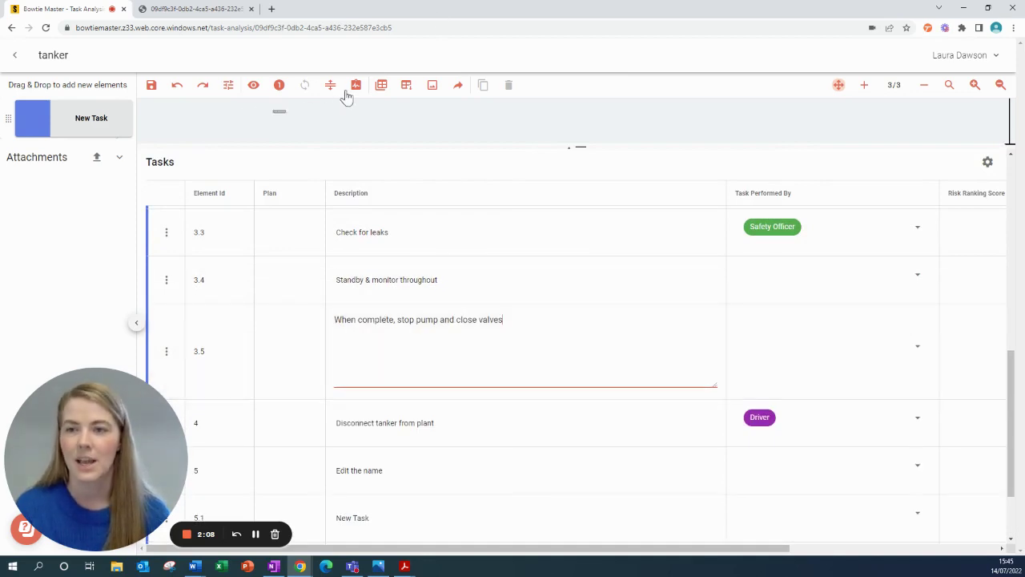
click(340, 95)
click(326, 85)
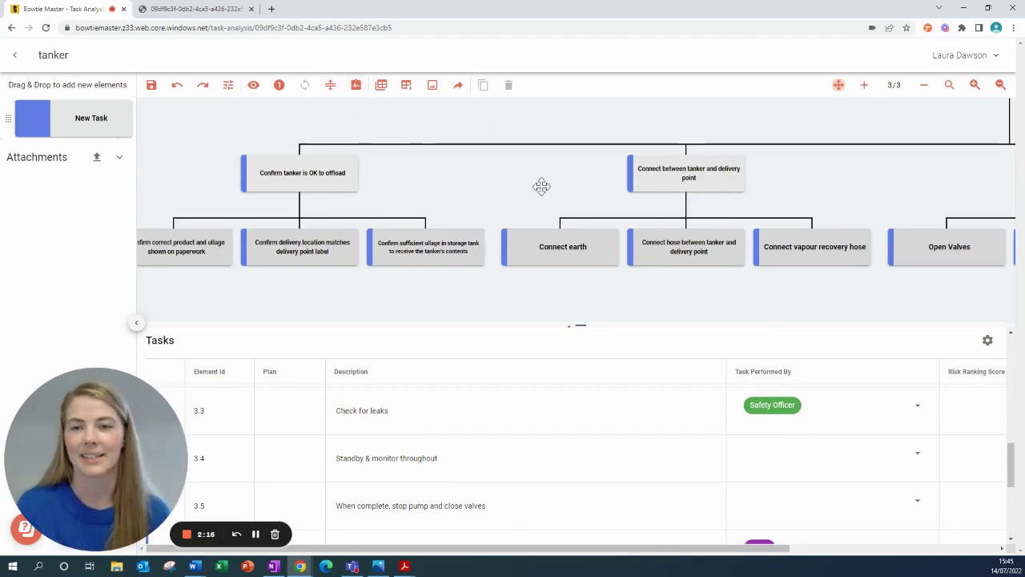
- Copy the diagram's share link, load it in the second browser tab to view the shared image, and close the sharing dialog
click(453, 88)
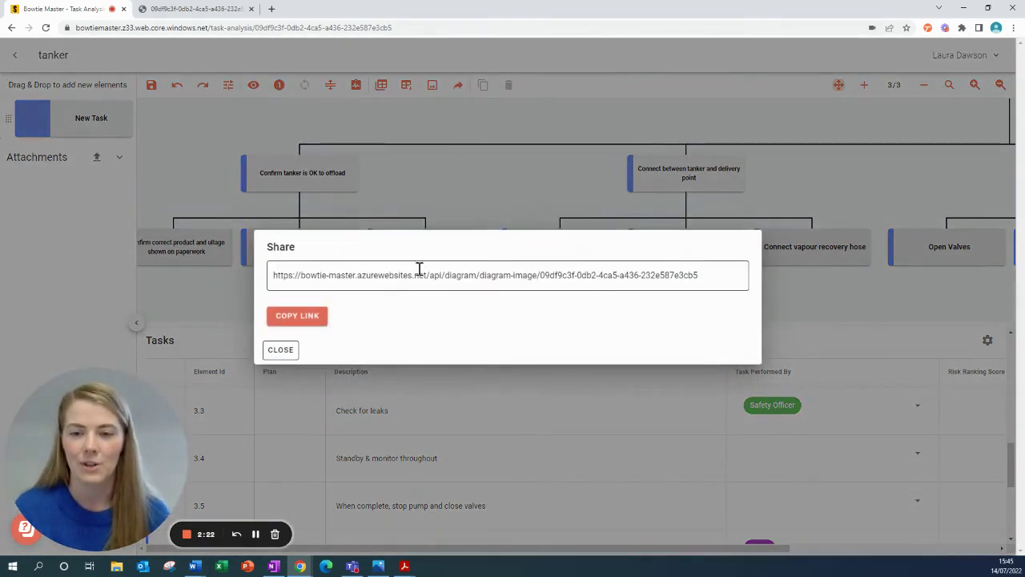
click(298, 317)
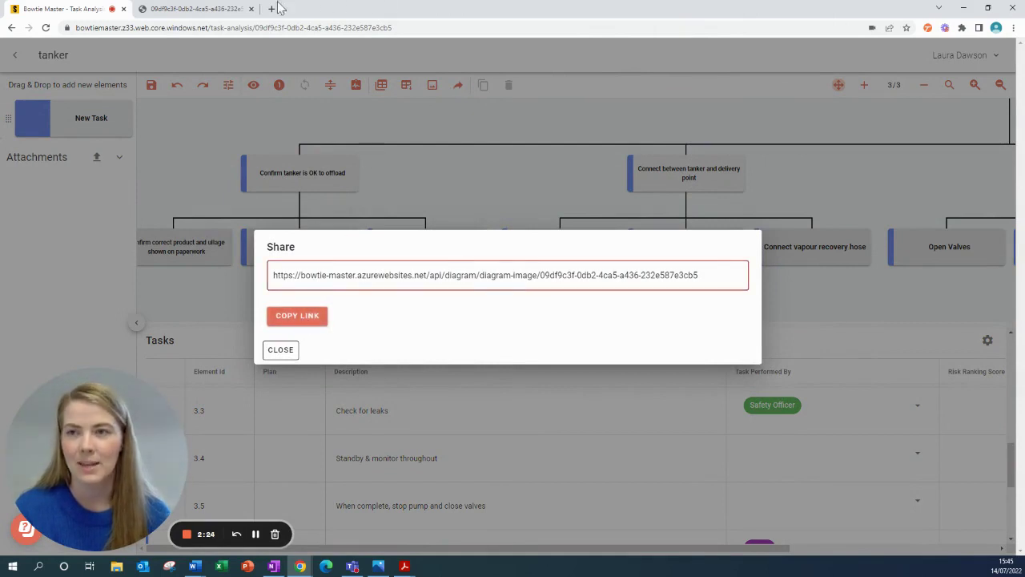
click(219, 11)
click(207, 31)
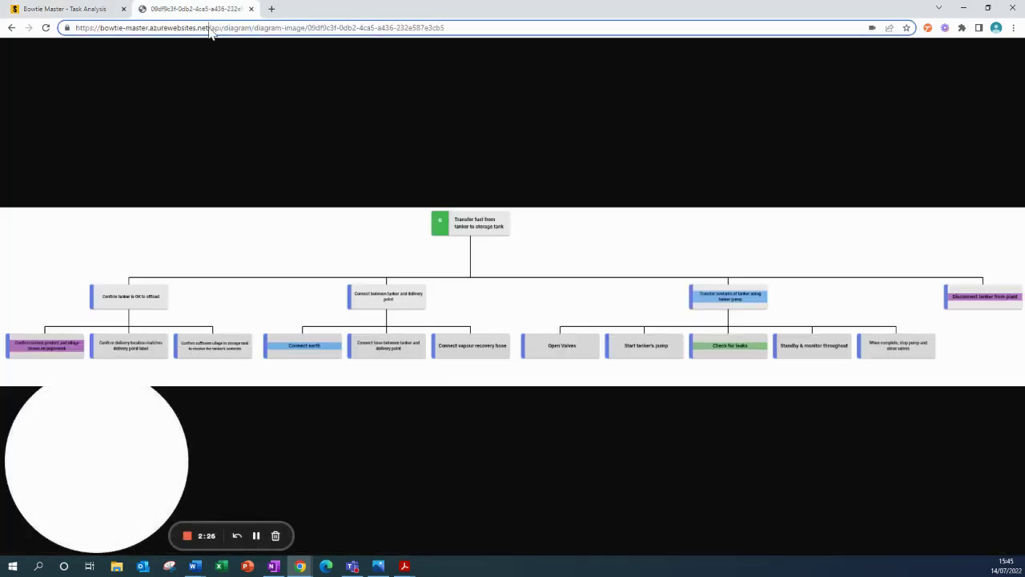
key(ctrl+v)
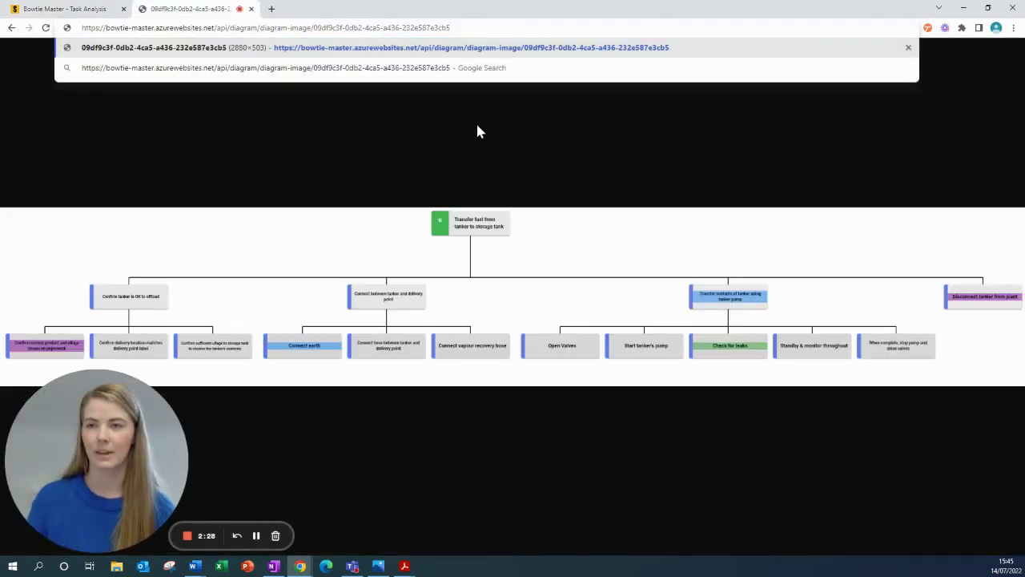
key(Return)
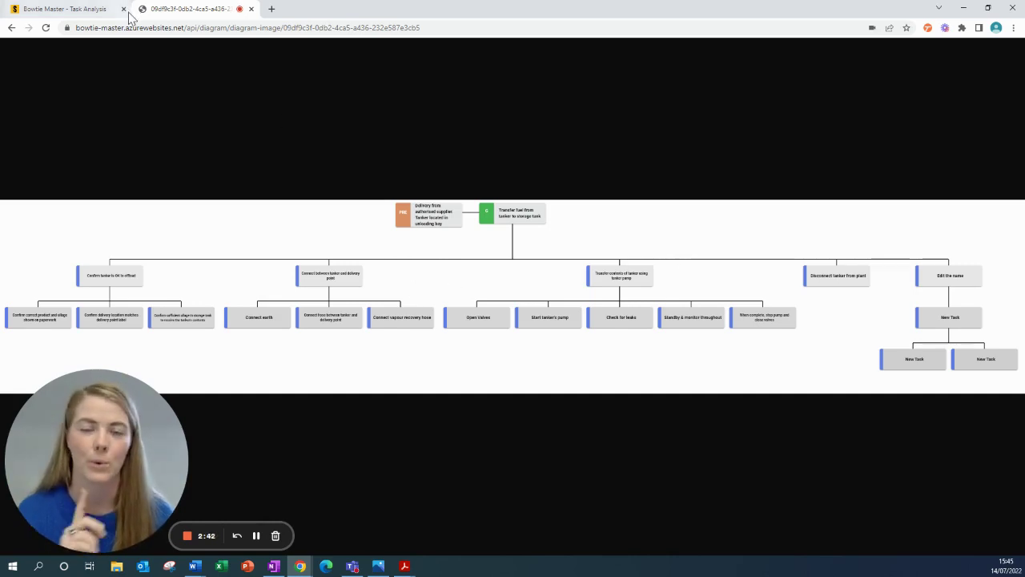
click(72, 10)
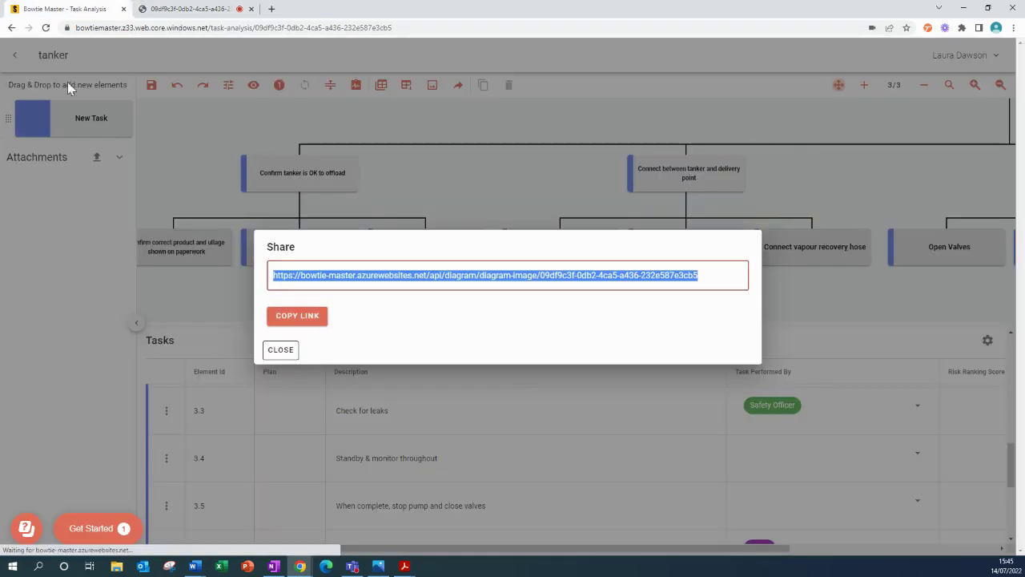
click(281, 350)
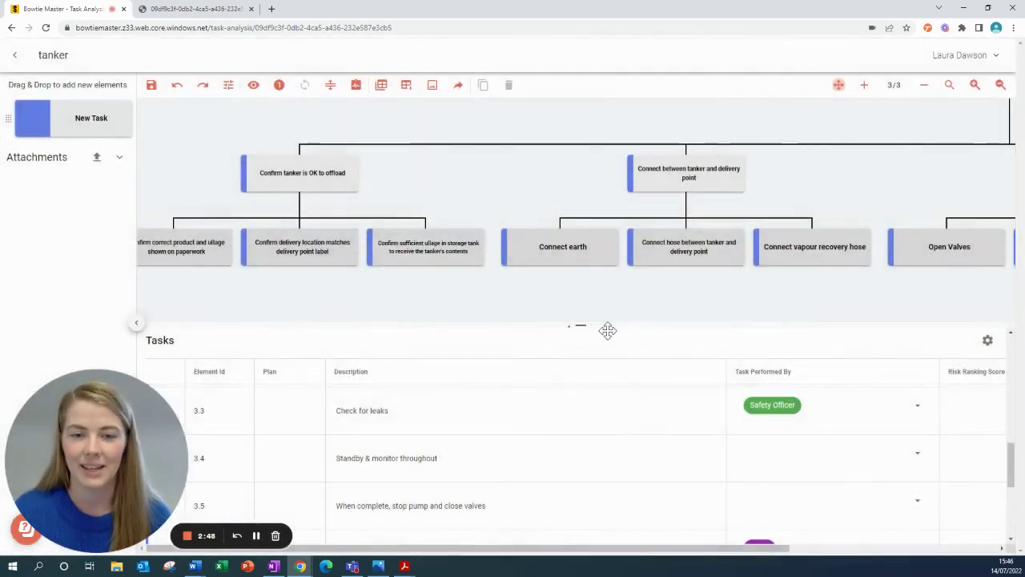
- Export the analysis to Excel with the chart image and settings in separate tabs, including the Task Performed By and Activity Type columns
click(404, 86)
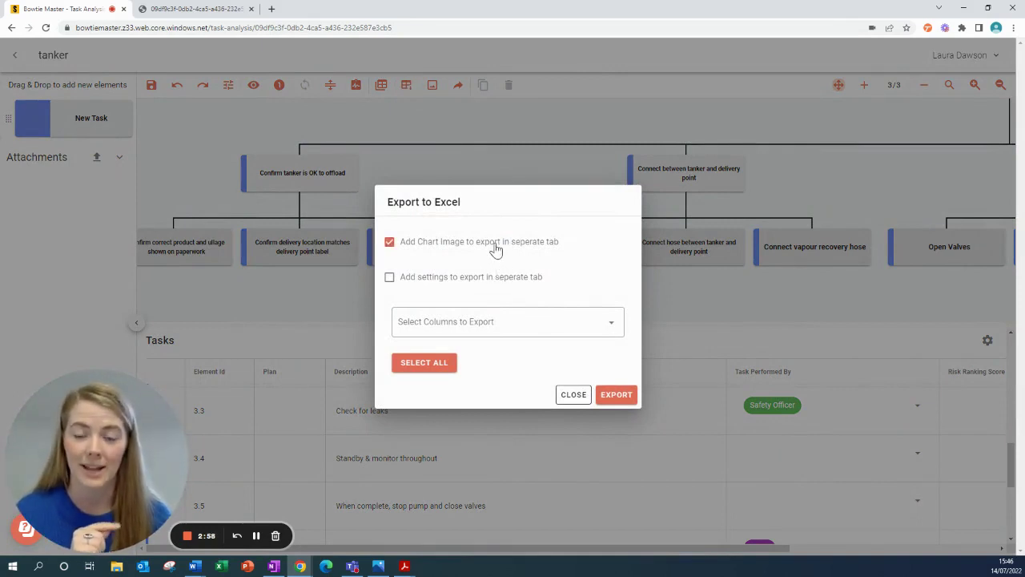
click(467, 281)
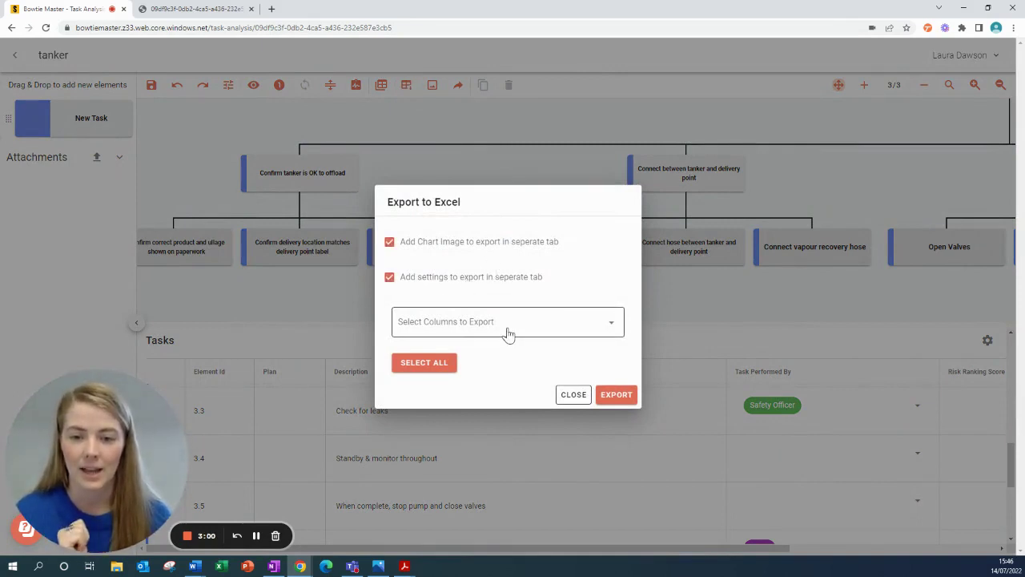
click(506, 333)
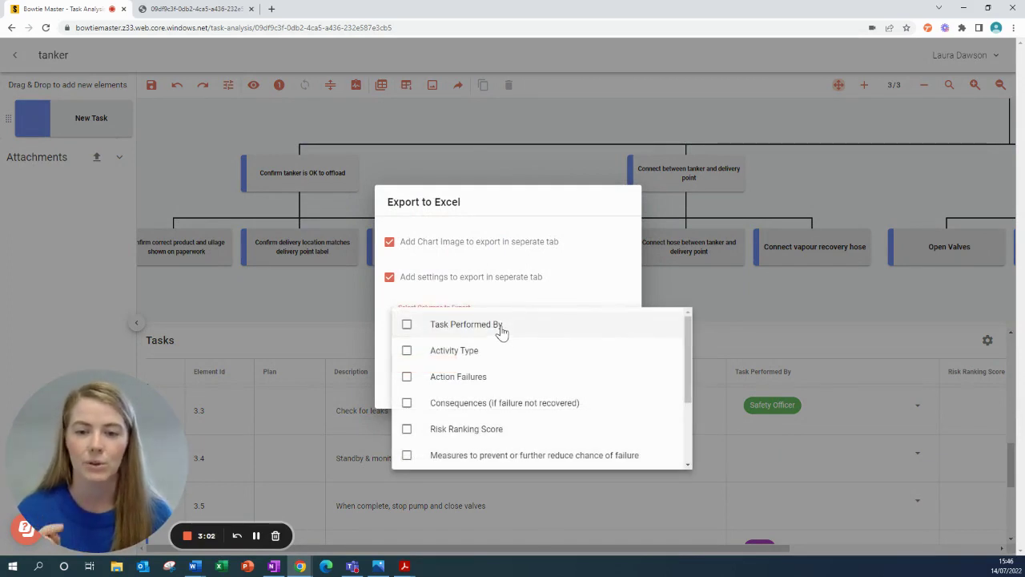
click(498, 327)
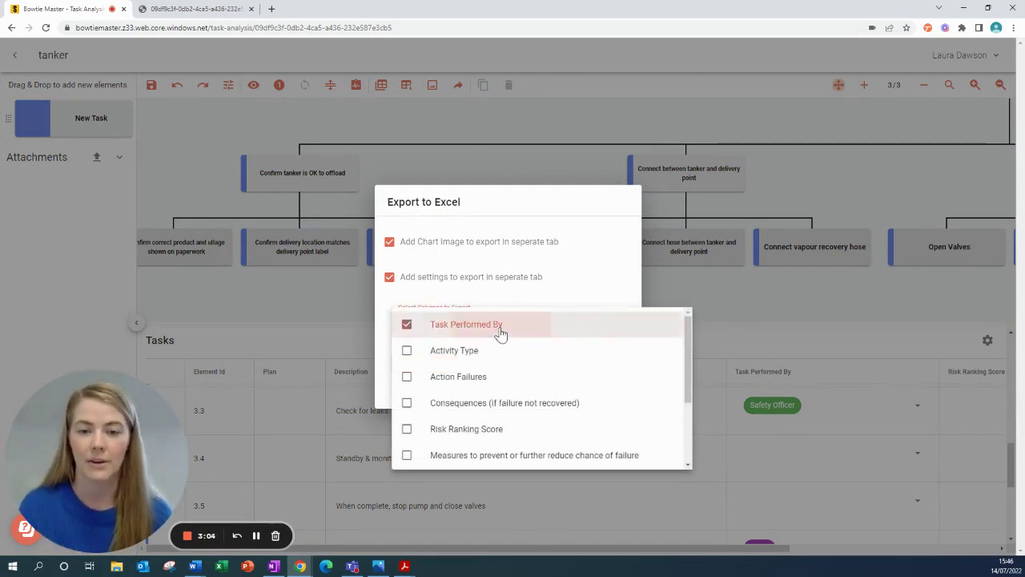
click(495, 352)
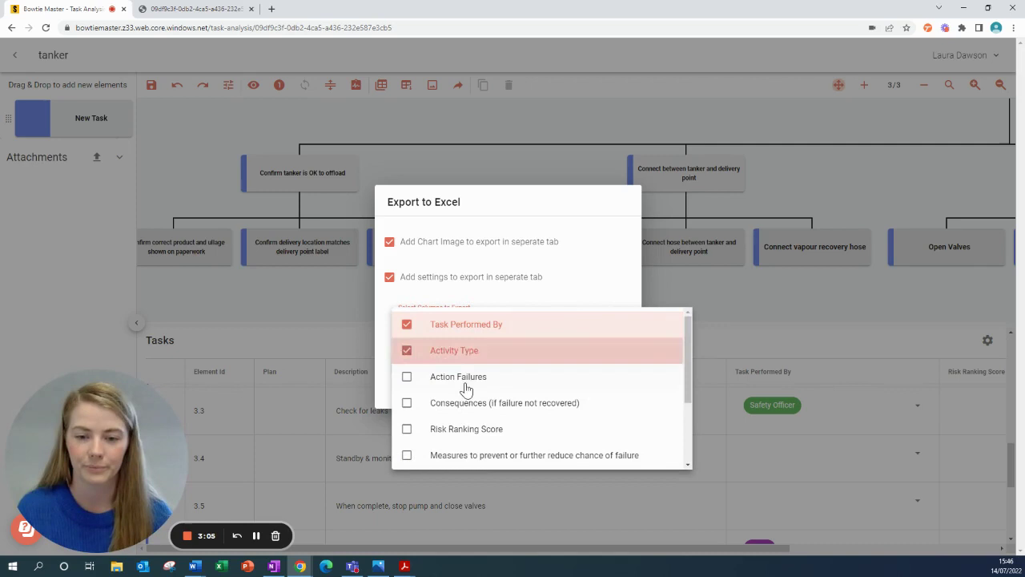
click(593, 277)
click(629, 398)
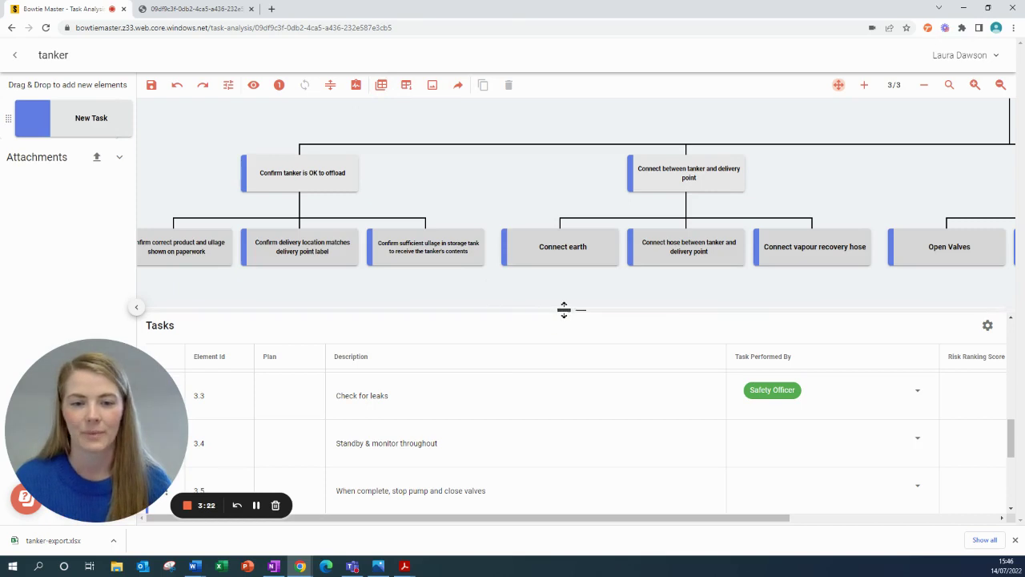
- Review the task table's column settings, save them without changes, and reload the task analysis page
drag(563, 282, 564, 222)
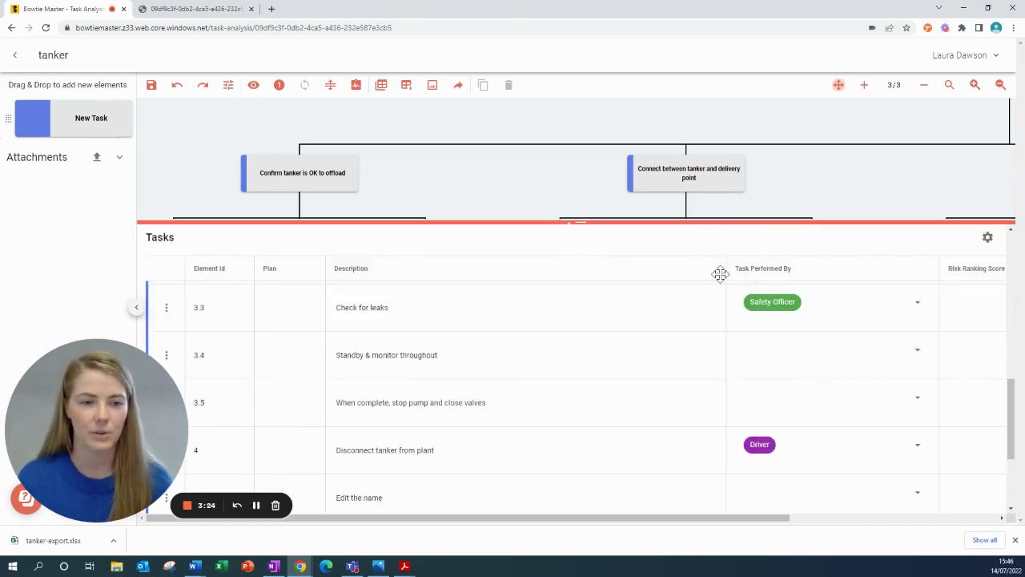
click(987, 238)
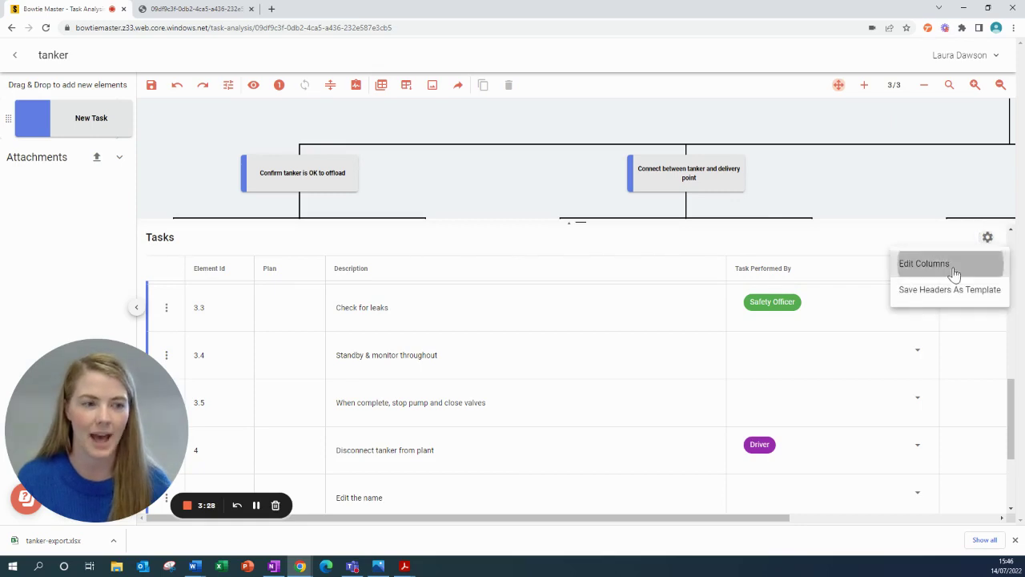
click(950, 265)
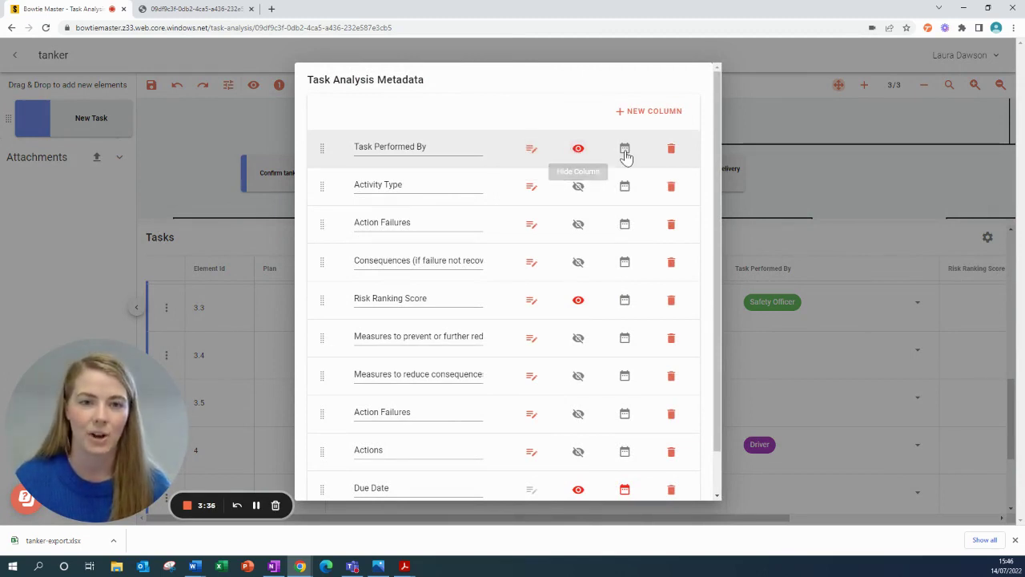
scroll(521, 336, down, 1)
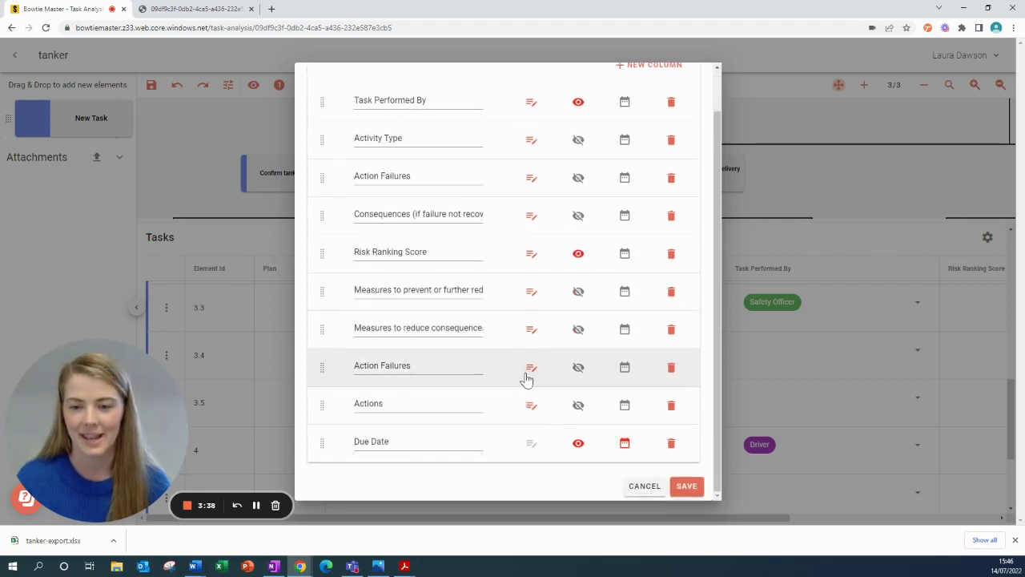
click(683, 484)
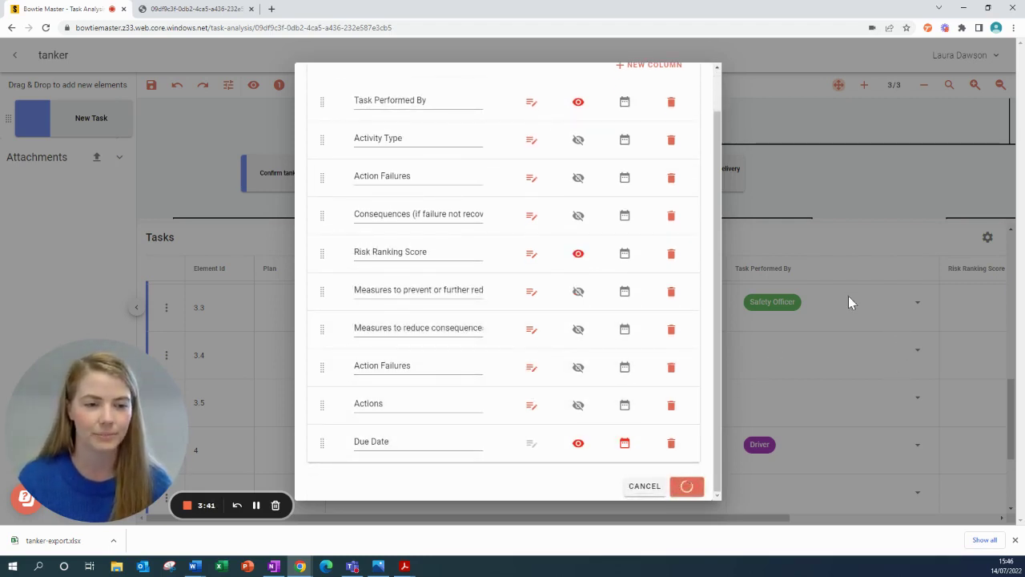
key(F5)
click(561, 90)
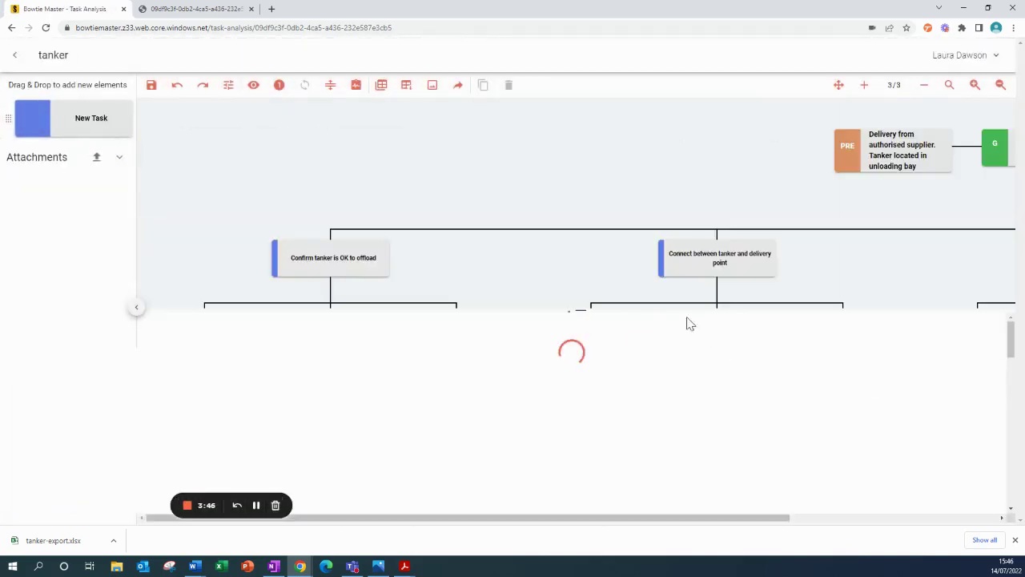
- In the enlarged task table, set Task Performed By to Driver for tasks 1 and 1.3 and to Mechanic for task 2
drag(575, 310, 625, 195)
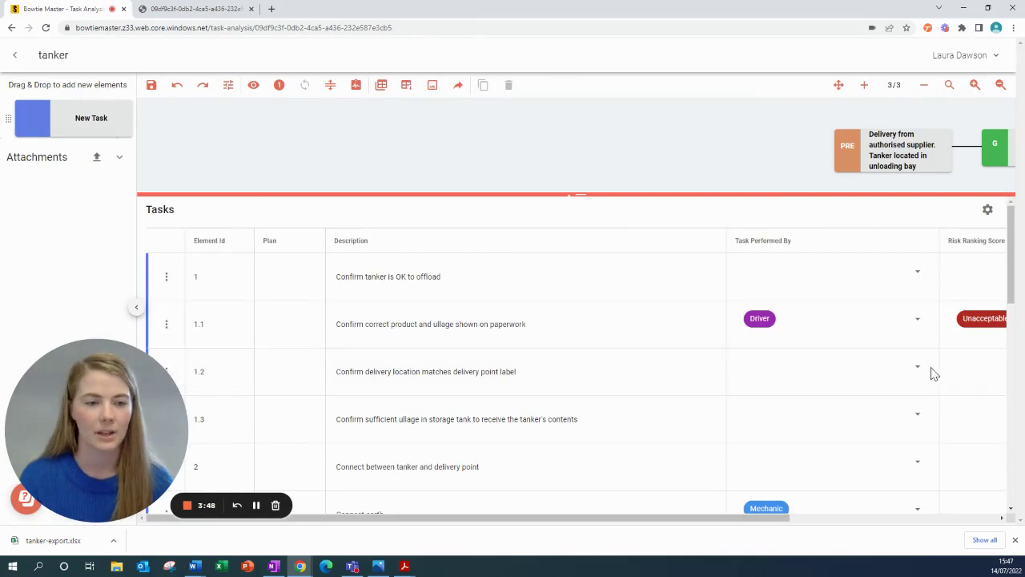
click(789, 279)
click(786, 279)
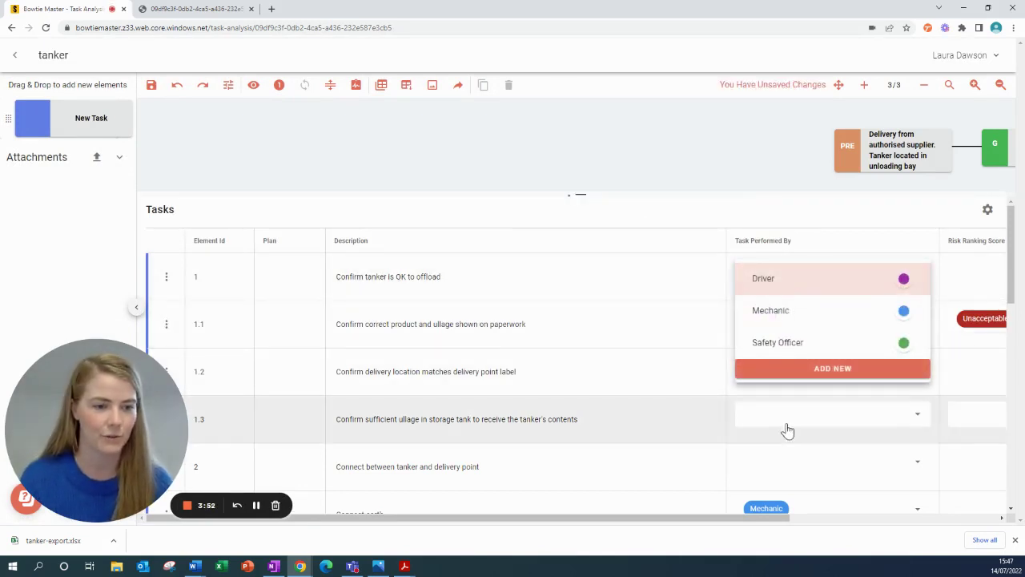
click(793, 421)
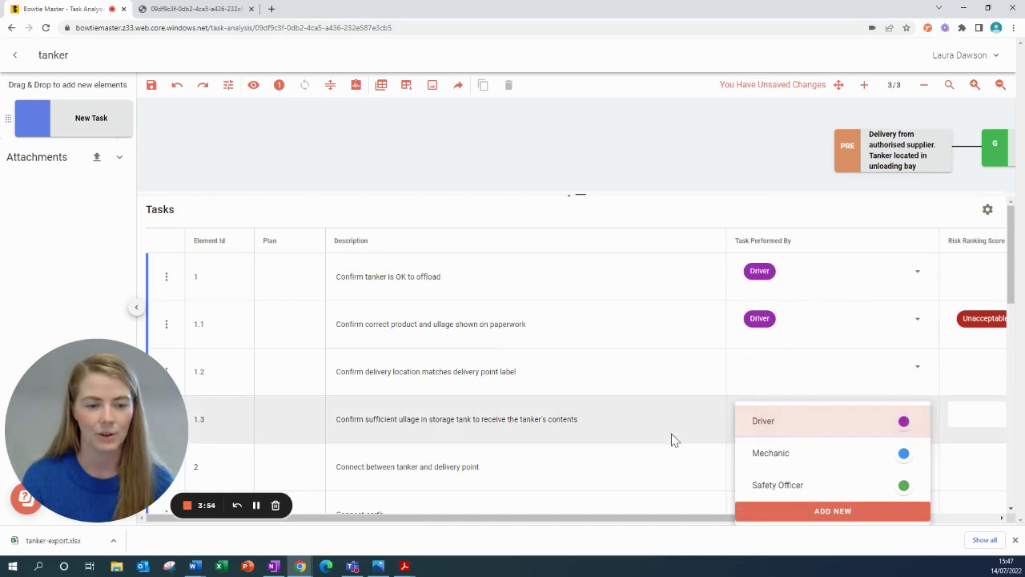
click(801, 466)
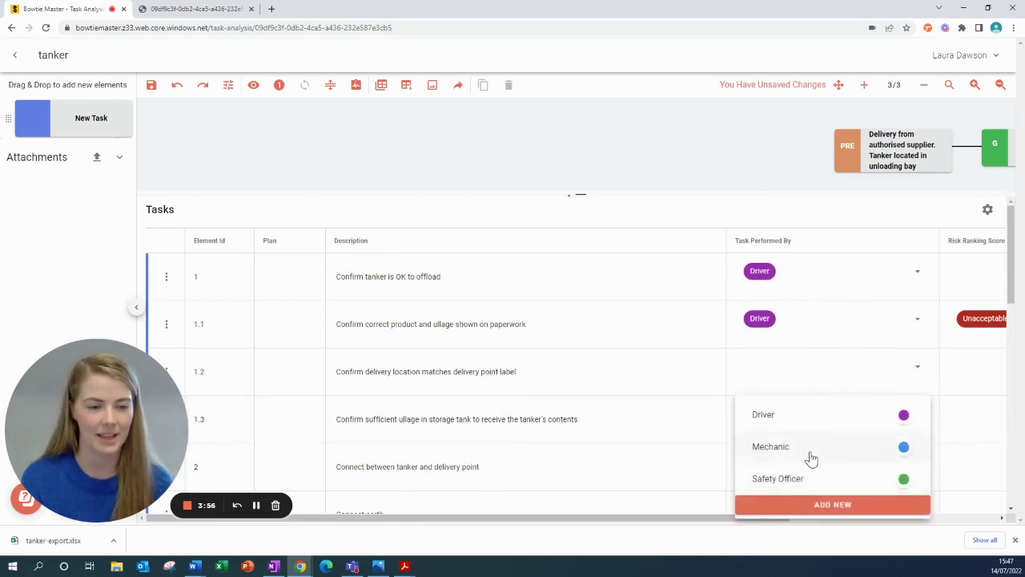
click(750, 447)
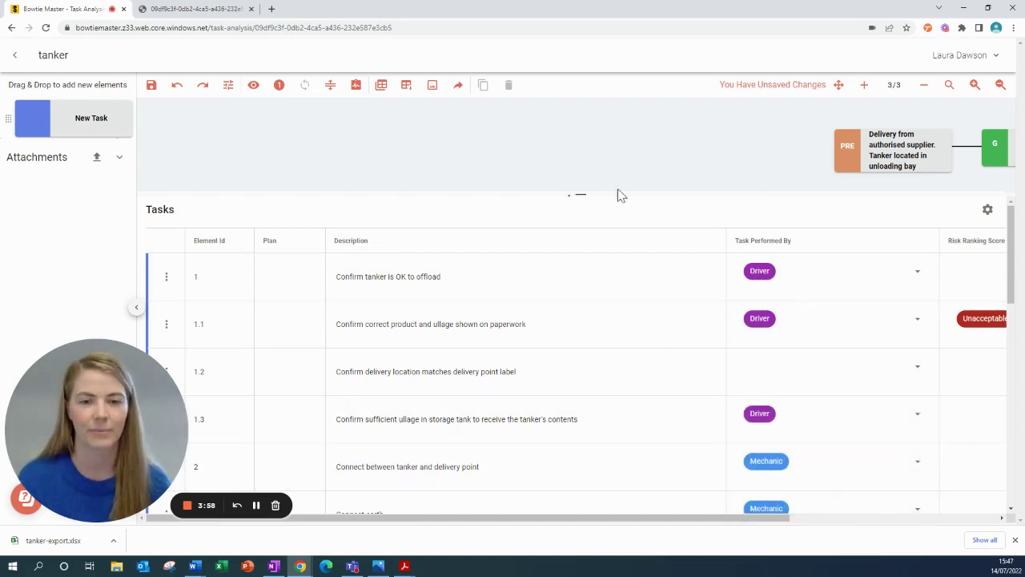
- Collapse the task table to show the full diagram and start configuring a metadata analysis by opening the choice of metadata type
click(571, 198)
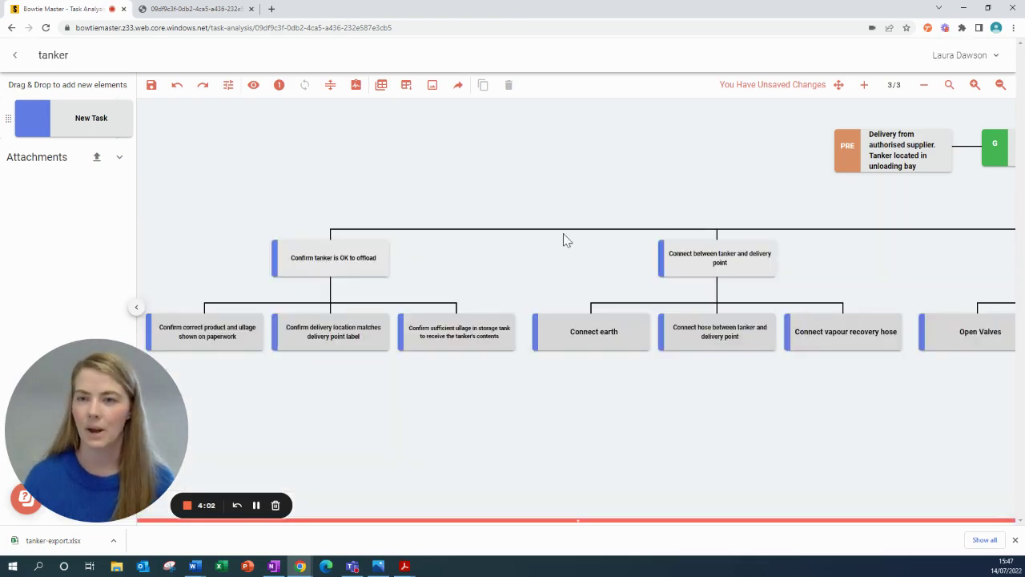
drag(516, 280, 291, 278)
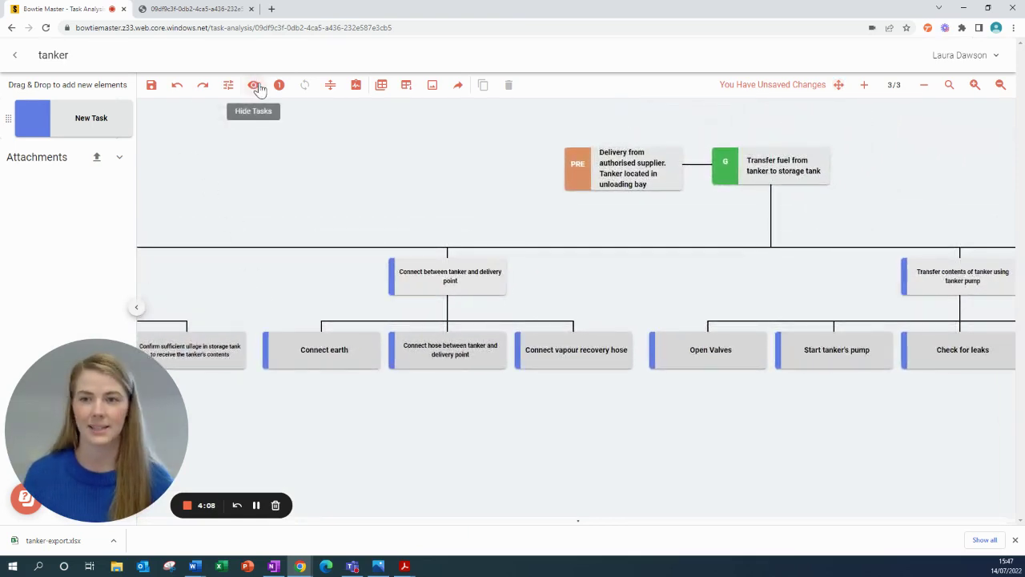
click(357, 85)
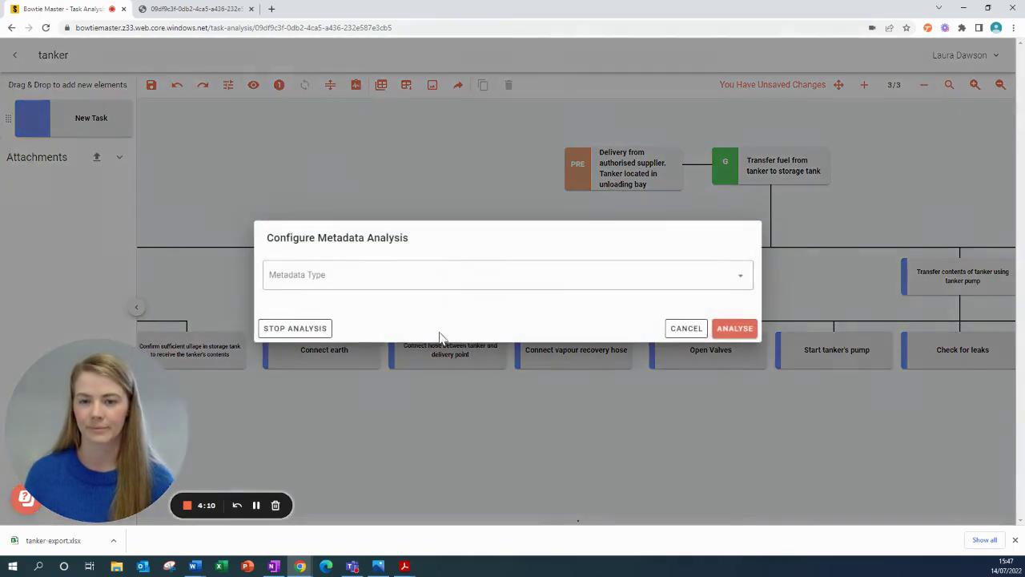
click(442, 284)
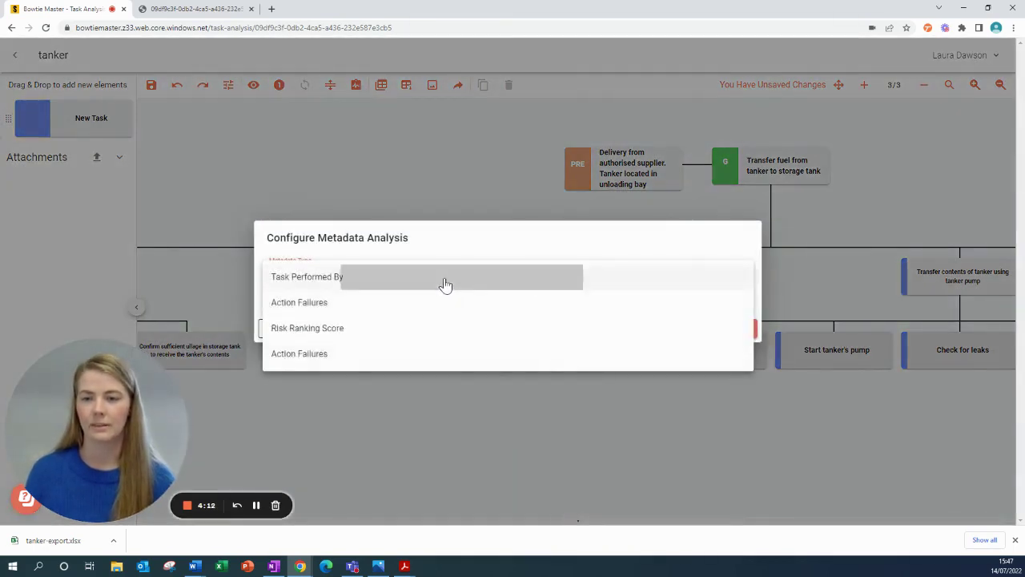